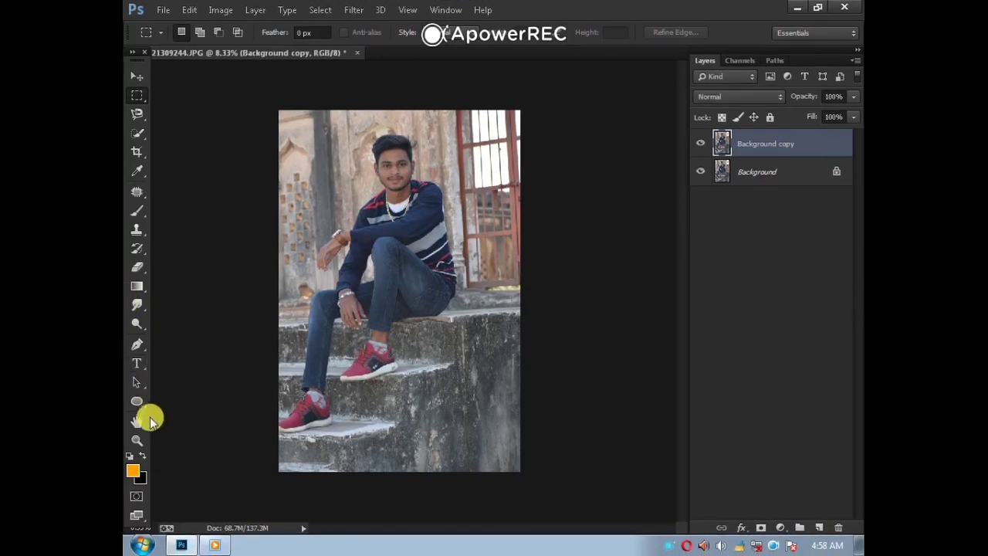
- Open the Background copy layer in the Camera Raw Filter
{"action": "left_click", "coordinate": [137, 445]}
{"action": "left_click", "coordinate": [369, 170]}
{"action": "left_click", "coordinate": [429, 142]}
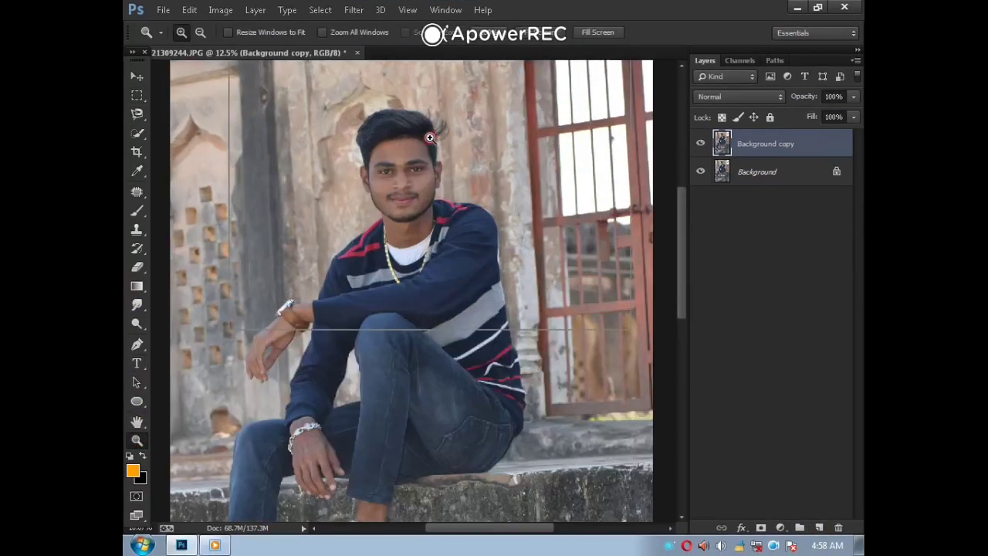
{"action": "left_click", "coordinate": [425, 136]}
{"action": "right_click", "coordinate": [441, 144]}
{"action": "left_click", "coordinate": [470, 152]}
{"action": "left_click", "coordinate": [354, 10]}
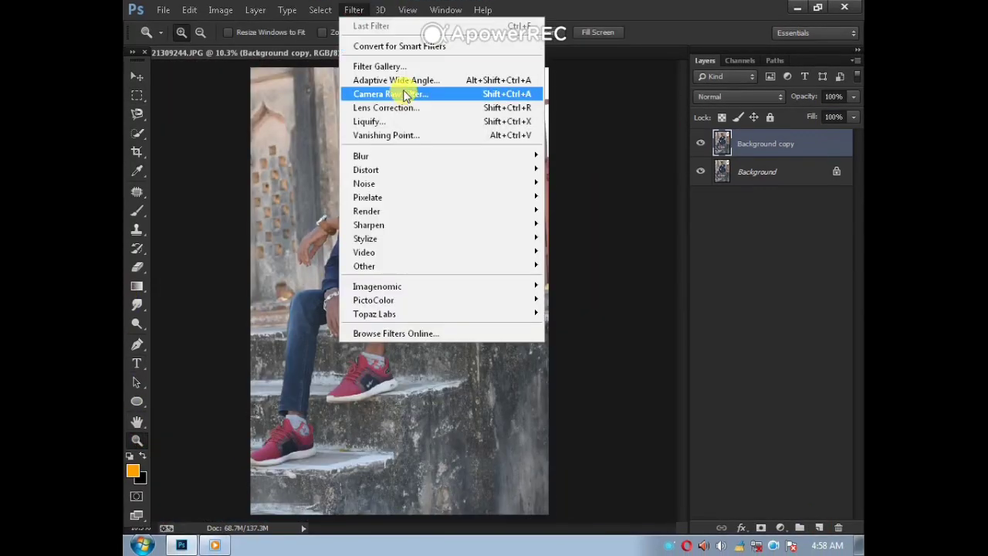
{"action": "left_click", "coordinate": [410, 93]}
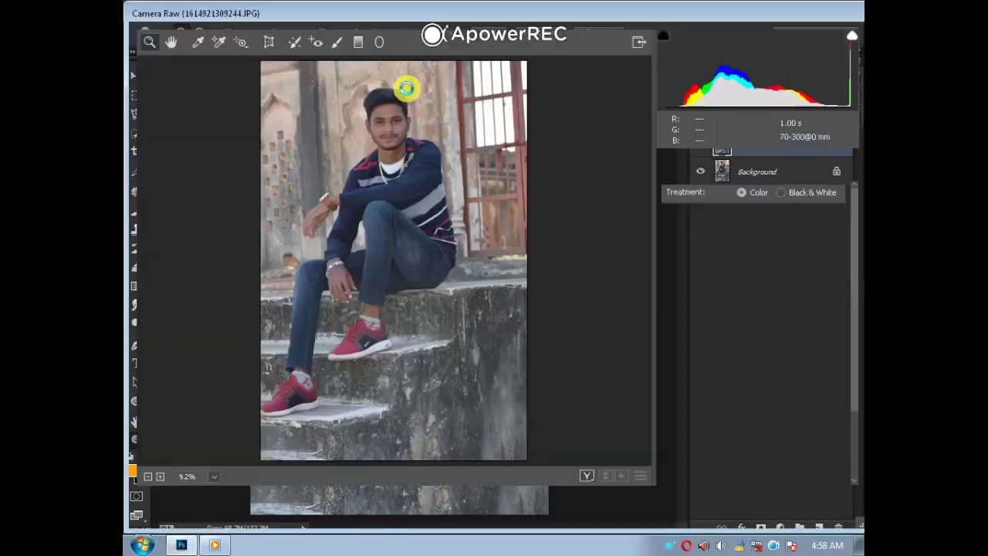
- Set the basic tones to Exposure +0.20, Contrast +30, Highlights -52, Shadows +50, Whites -19 and Blacks -66
{"action": "left_click_drag", "start_coordinate": [762, 349], "coordinate": [797, 414]}
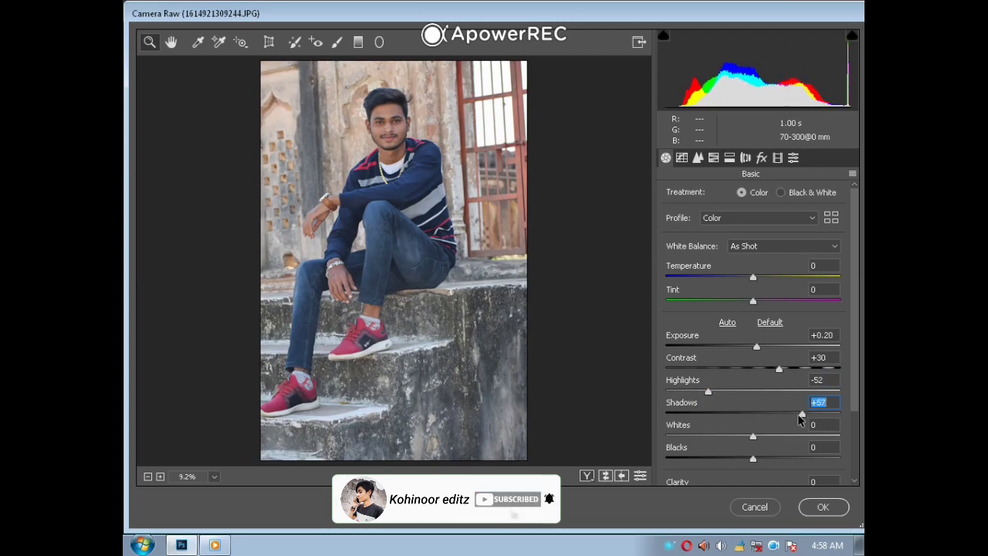
{"action": "left_click_drag", "start_coordinate": [752, 441], "coordinate": [702, 475]}
{"action": "left_click_drag", "start_coordinate": [712, 438], "coordinate": [736, 438]}
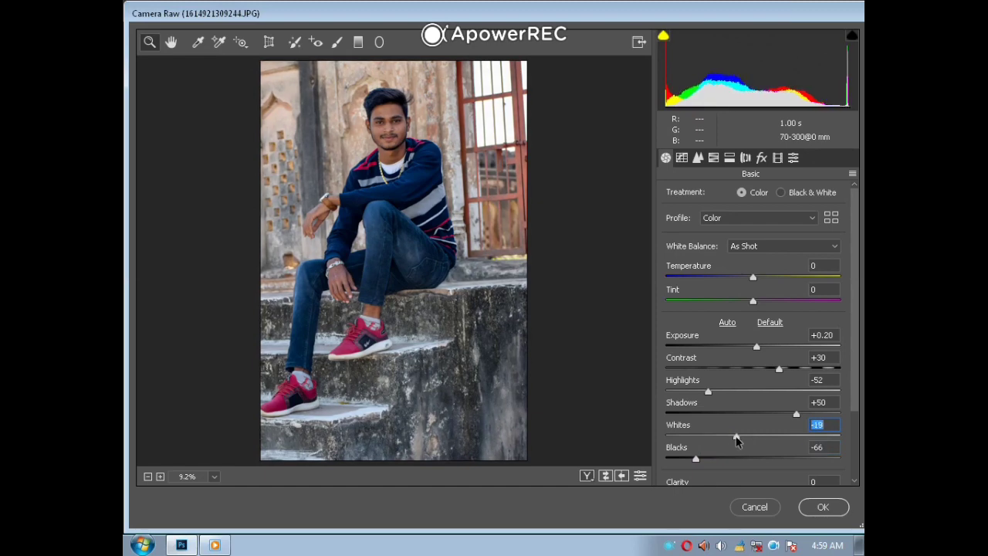
- In the HSL hue adjustments, set Yellows to -100, Greens to -97 and Aquas to +49, and shift Blues slightly toward teal
{"action": "left_click", "coordinate": [684, 159]}
{"action": "left_click", "coordinate": [697, 160]}
{"action": "left_click", "coordinate": [713, 158]}
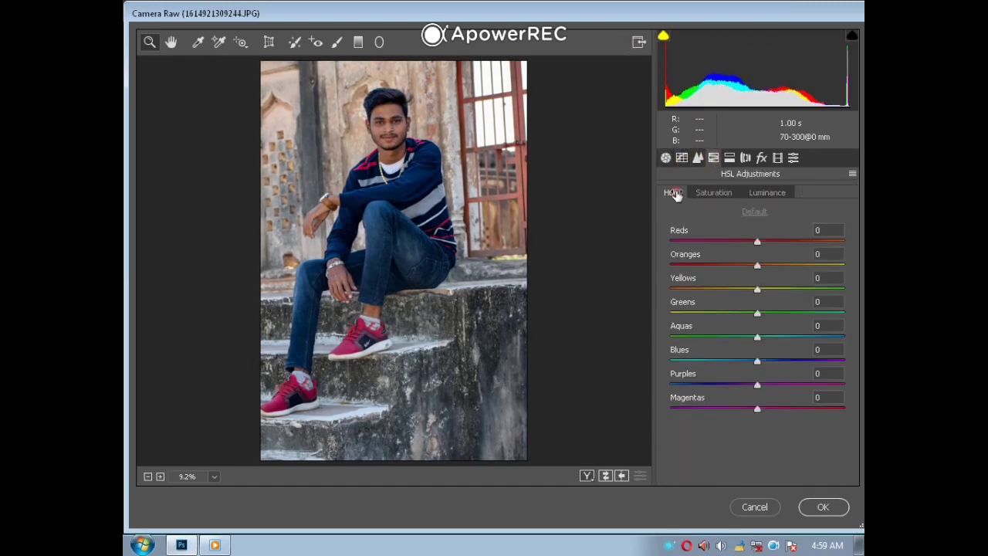
{"action": "left_click_drag", "start_coordinate": [756, 292], "coordinate": [834, 296]}
{"action": "mouse_move", "coordinate": [658, 293]}
{"action": "left_mouse_down"}
{"action": "mouse_move", "coordinate": [695, 301]}
{"action": "mouse_move", "coordinate": [690, 315]}
{"action": "mouse_move", "coordinate": [678, 317]}
{"action": "mouse_move", "coordinate": [648, 287]}
{"action": "left_mouse_up"}
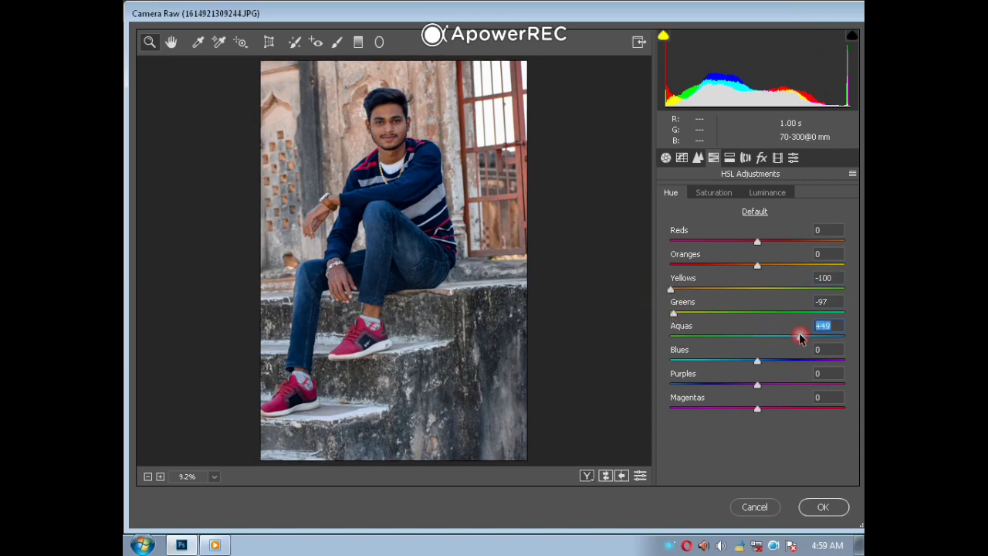
{"action": "left_click_drag", "start_coordinate": [757, 361], "coordinate": [739, 368]}
- In the HSL saturation adjustments, set Oranges to -13 and Yellows, Greens, Aquas and Blues to -100
{"action": "left_click", "coordinate": [713, 193]}
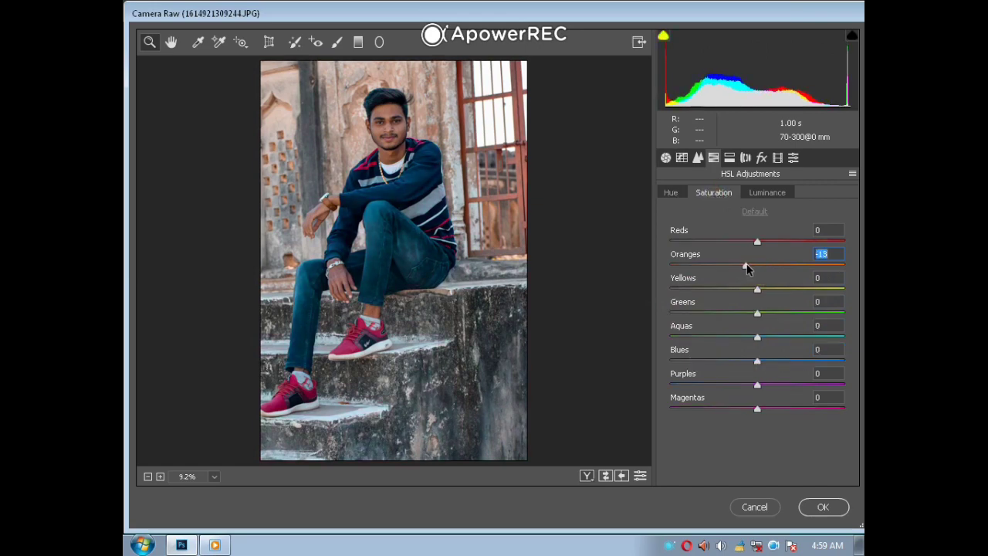
{"action": "left_click_drag", "start_coordinate": [746, 266], "coordinate": [607, 291]}
{"action": "left_click_drag", "start_coordinate": [757, 313], "coordinate": [611, 318]}
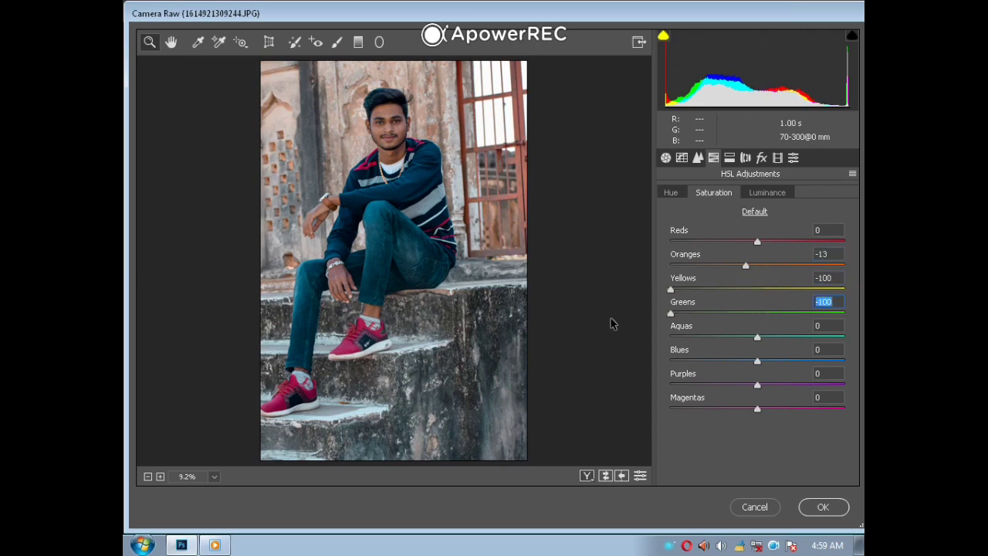
{"action": "left_click_drag", "start_coordinate": [757, 337], "coordinate": [577, 330]}
{"action": "left_click_drag", "start_coordinate": [757, 361], "coordinate": [545, 356]}
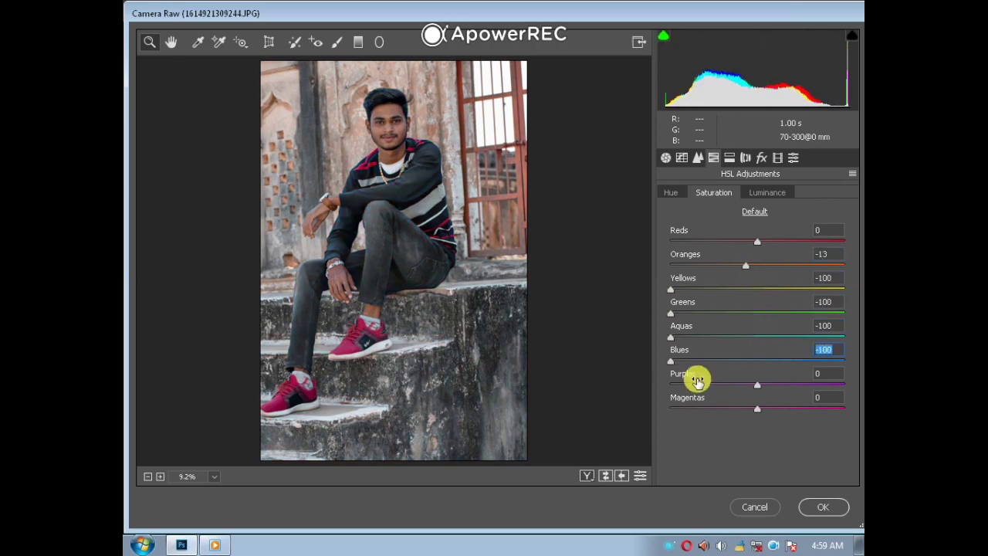
{"action": "left_click_drag", "start_coordinate": [769, 367], "coordinate": [685, 370]}
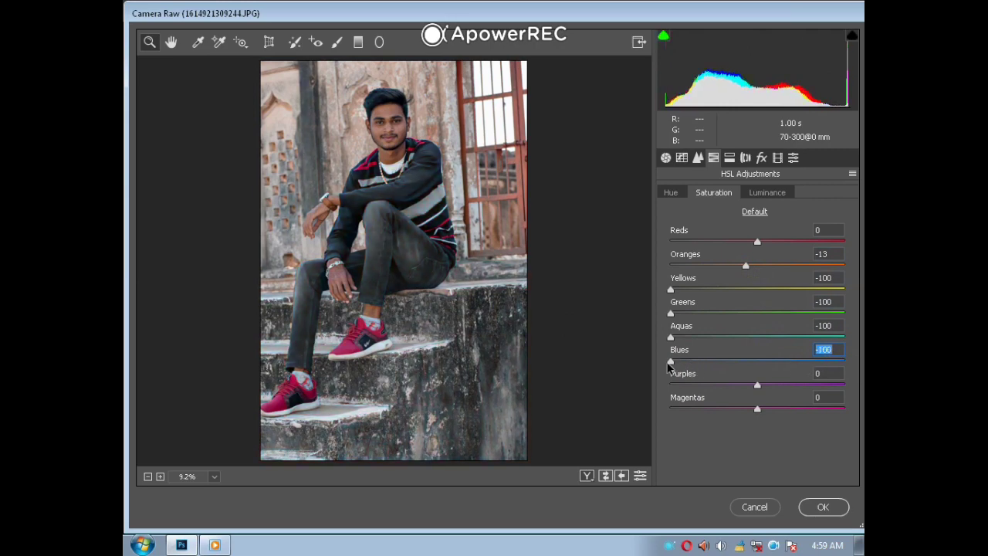
- In the HSL luminance adjustments, set Yellows and Greens to -100, Aquas to +23 and Blues to -50
{"action": "left_click", "coordinate": [752, 192]}
{"action": "left_click_drag", "start_coordinate": [746, 289], "coordinate": [706, 291]}
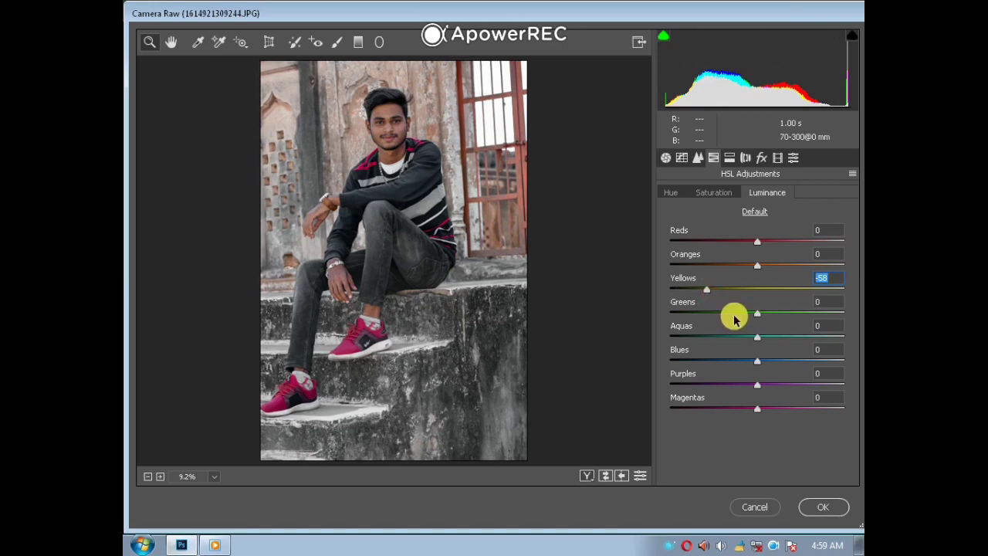
{"action": "left_click", "coordinate": [733, 313]}
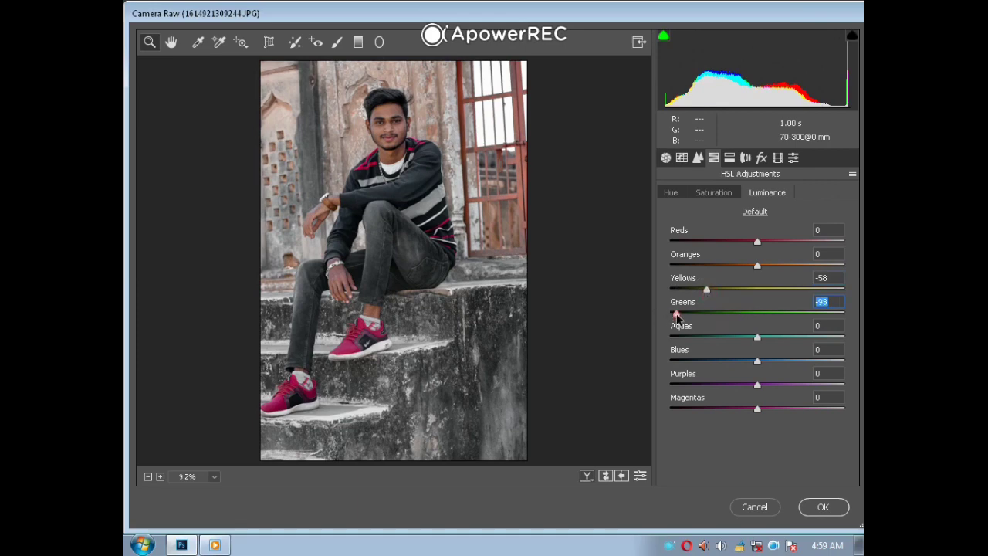
{"action": "left_click_drag", "start_coordinate": [707, 290], "coordinate": [650, 285]}
{"action": "left_click_drag", "start_coordinate": [731, 313], "coordinate": [591, 318]}
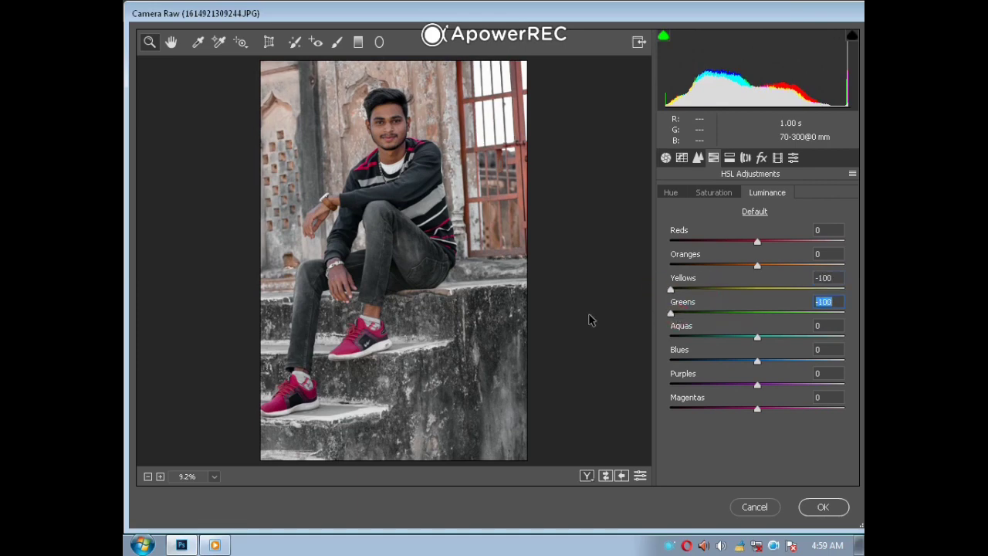
{"action": "left_click", "coordinate": [767, 338]}
{"action": "left_click_drag", "start_coordinate": [687, 338], "coordinate": [715, 359]}
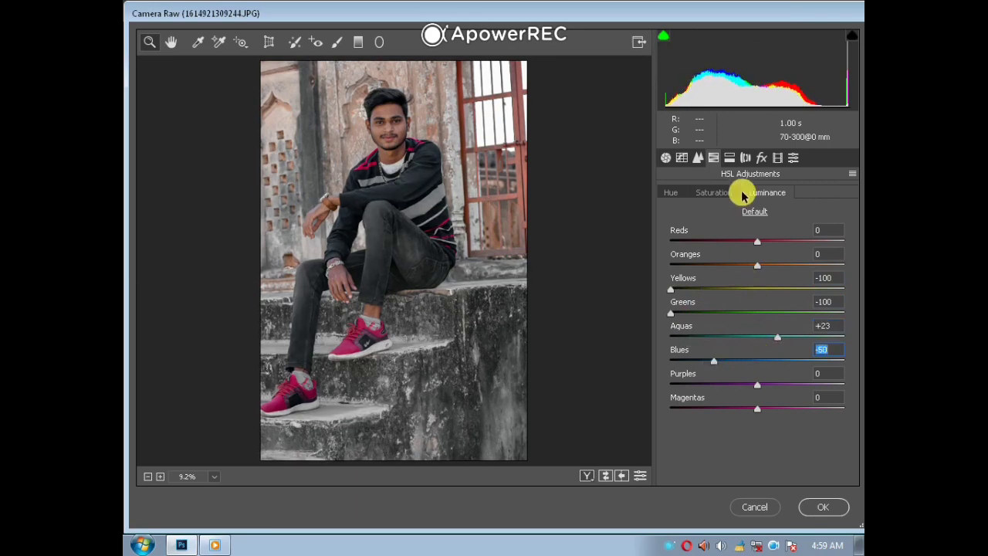
- Add a dark post-crop vignette to the photo with an amount of -18
{"action": "left_click", "coordinate": [745, 157]}
{"action": "left_click", "coordinate": [761, 158]}
{"action": "left_click", "coordinate": [746, 347]}
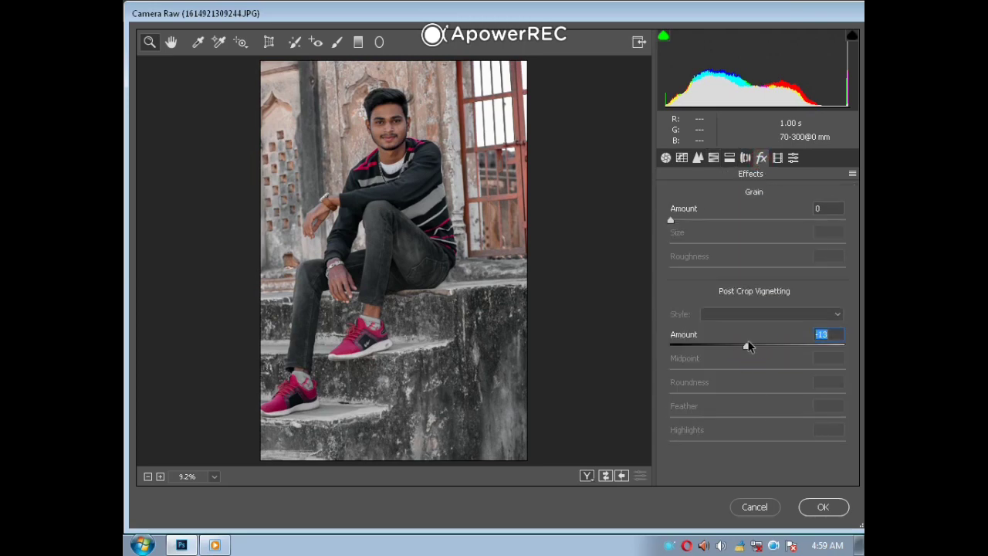
{"action": "mouse_move", "coordinate": [749, 347]}
{"action": "left_mouse_down"}
{"action": "mouse_move", "coordinate": [730, 345]}
{"action": "mouse_move", "coordinate": [744, 348]}
{"action": "left_mouse_up"}
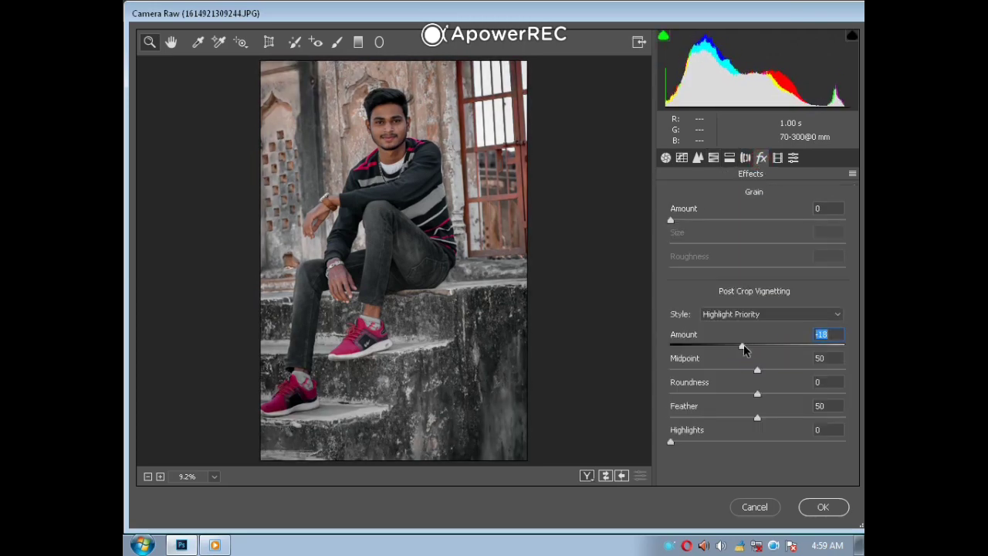
{"action": "left_click", "coordinate": [728, 160]}
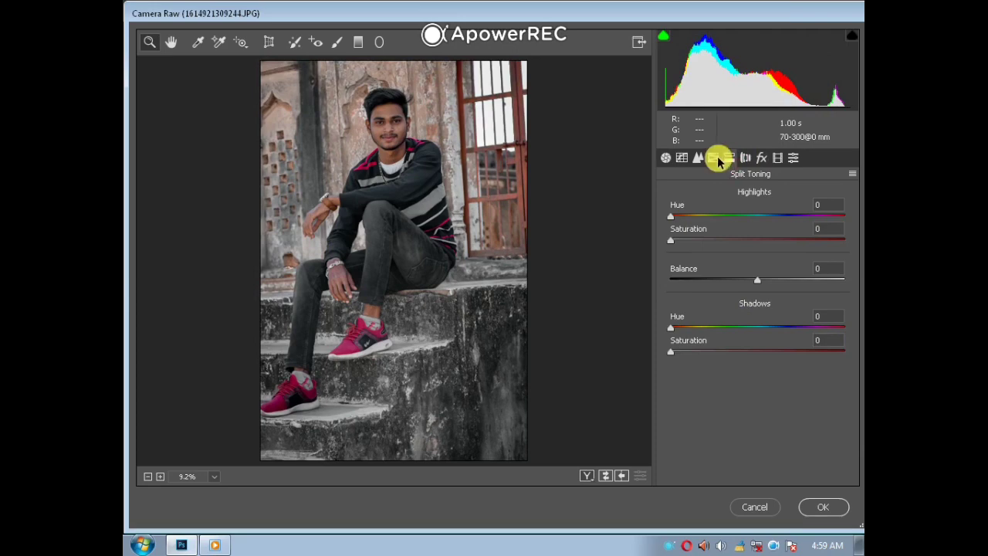
{"action": "left_click", "coordinate": [718, 160]}
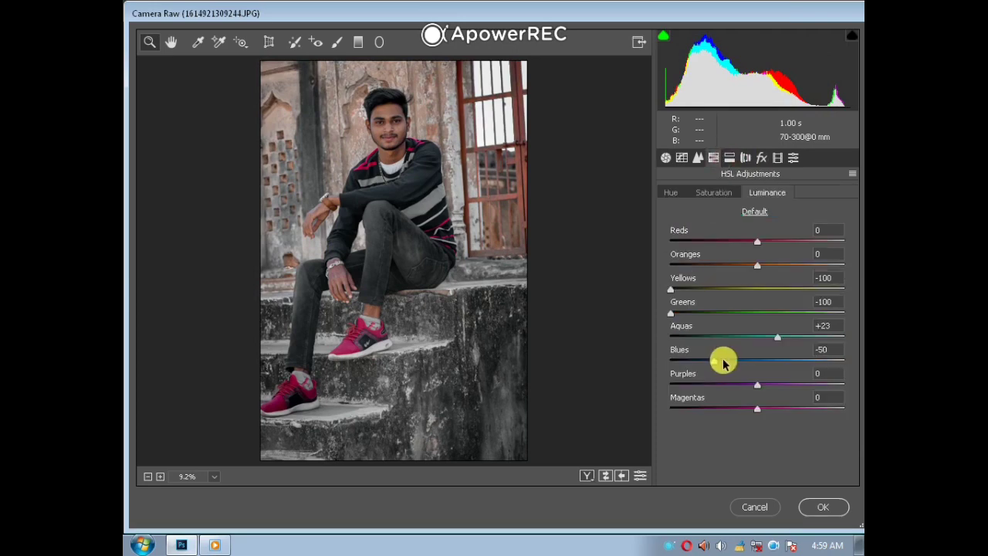
{"action": "left_click", "coordinate": [712, 193]}
{"action": "left_click_drag", "start_coordinate": [687, 362], "coordinate": [672, 363]}
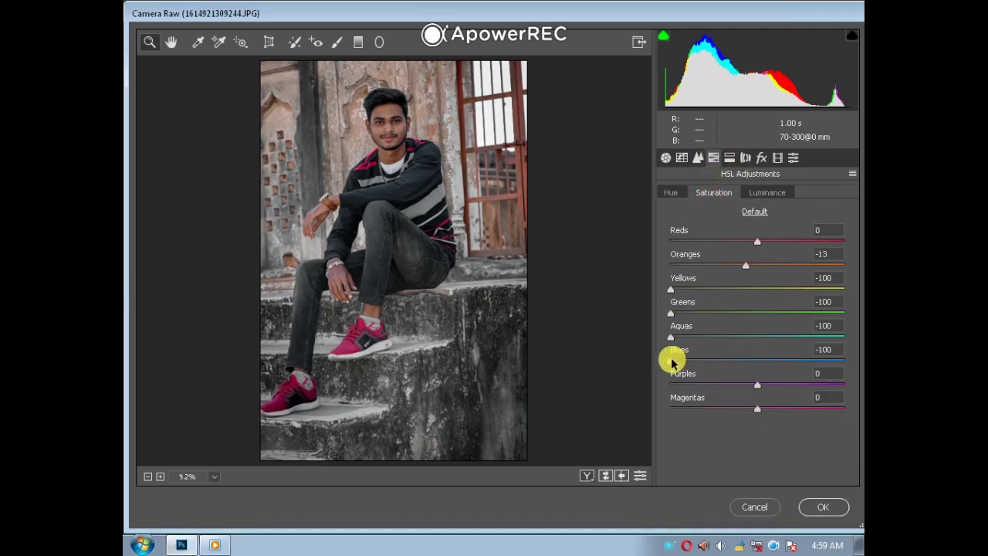
{"action": "left_click", "coordinate": [757, 193]}
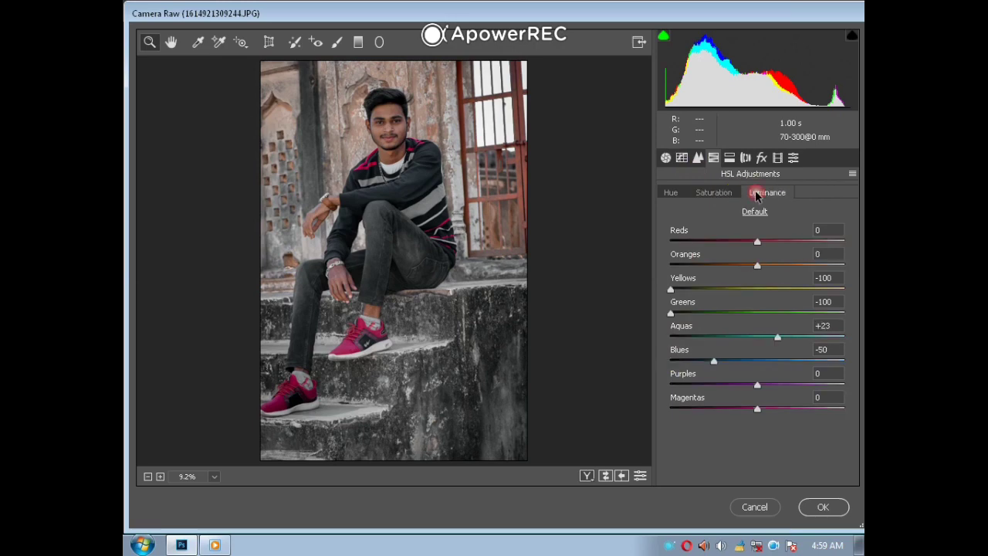
{"action": "left_click", "coordinate": [714, 194]}
{"action": "left_click_drag", "start_coordinate": [671, 362], "coordinate": [670, 387]}
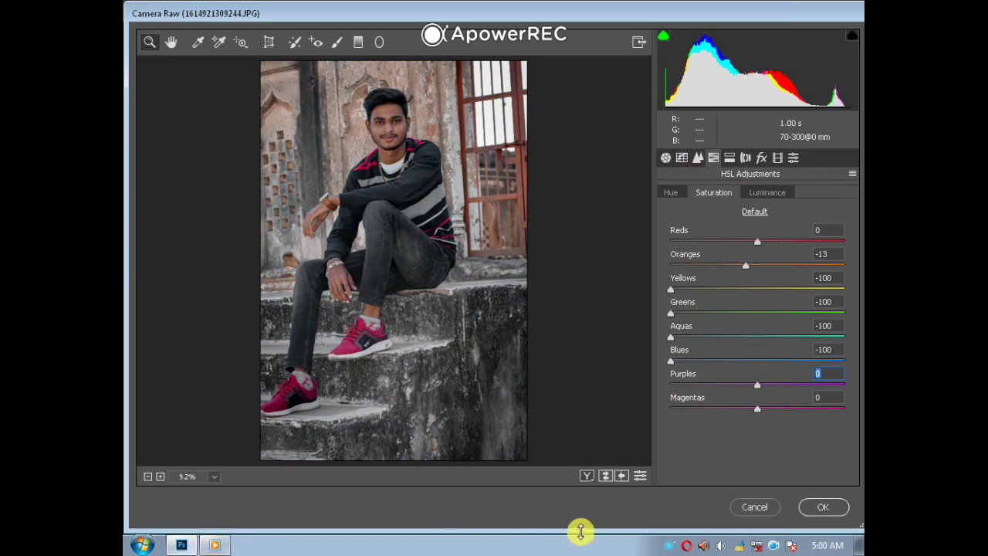
{"action": "left_click", "coordinate": [671, 546]}
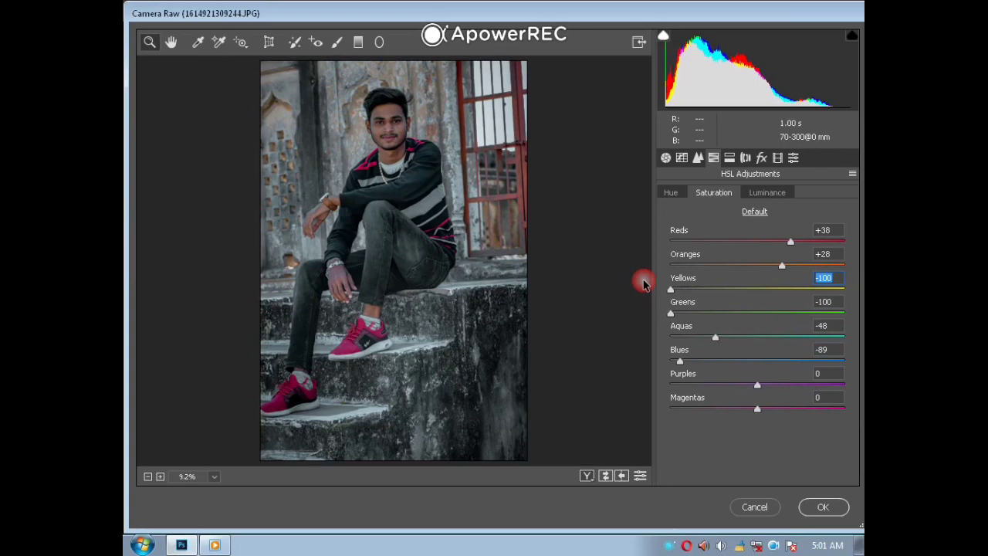
- Set the HSL saturation of Yellows to -30 and of Blues to +61
{"action": "left_click_drag", "start_coordinate": [671, 289], "coordinate": [730, 293]}
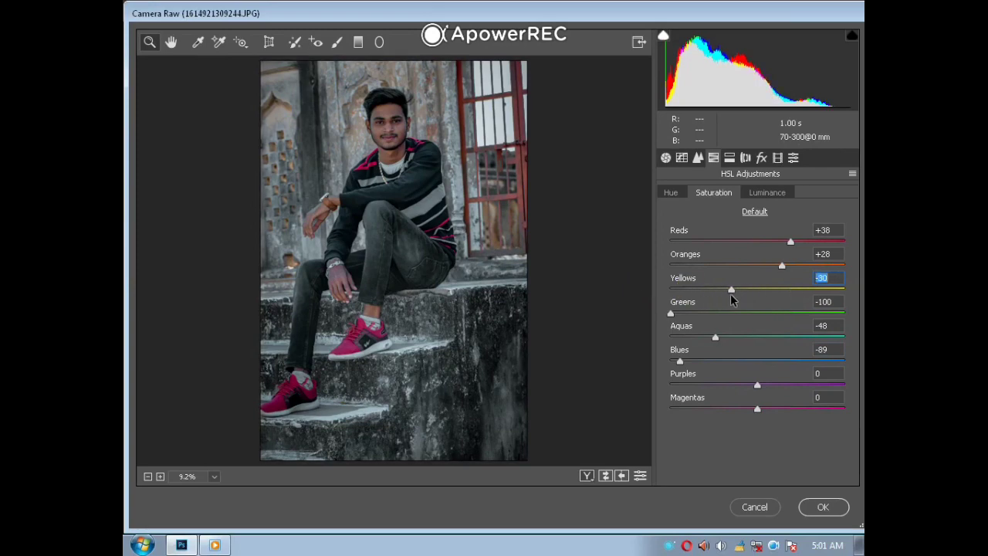
{"action": "left_click", "coordinate": [698, 359]}
{"action": "left_click_drag", "start_coordinate": [706, 360], "coordinate": [841, 362]}
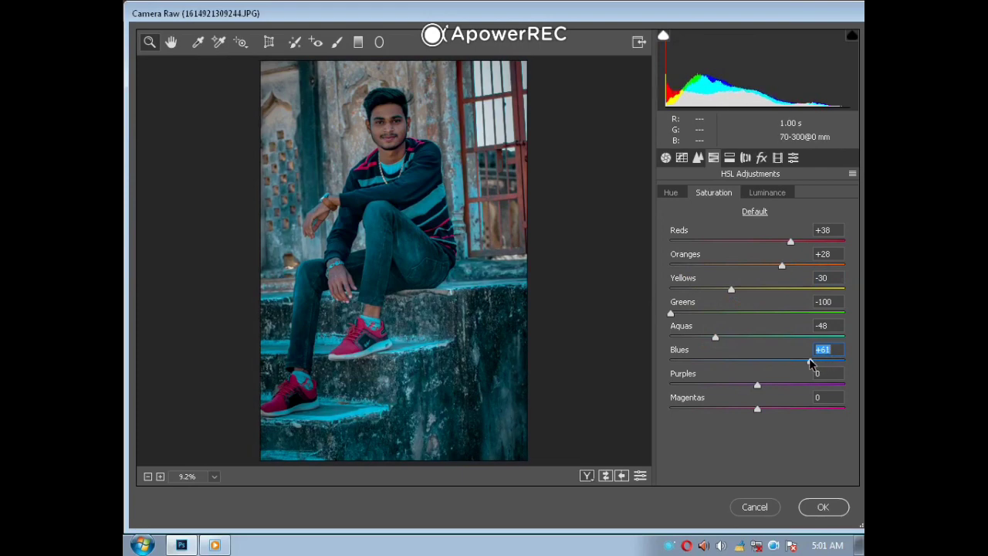
- Set the Oranges luminance to +28 and the Oranges saturation to +9
{"action": "left_click", "coordinate": [767, 192]}
{"action": "left_click", "coordinate": [782, 265]}
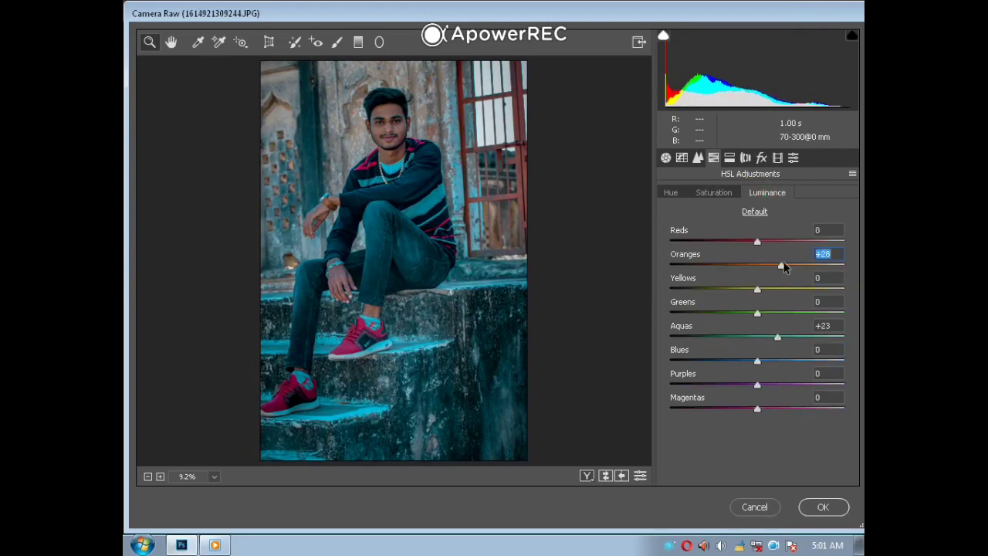
{"action": "left_click", "coordinate": [725, 191]}
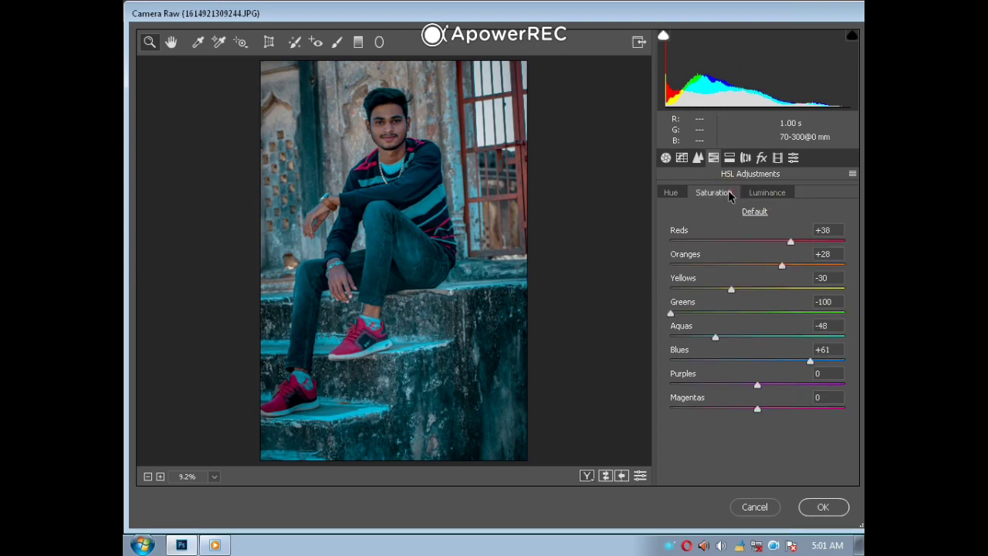
{"action": "left_click_drag", "start_coordinate": [756, 267], "coordinate": [737, 267]}
- Strengthen the post-crop vignette to an amount of -31 and apply the Camera Raw adjustments to the layer
{"action": "left_click", "coordinate": [745, 158]}
{"action": "left_click", "coordinate": [761, 159]}
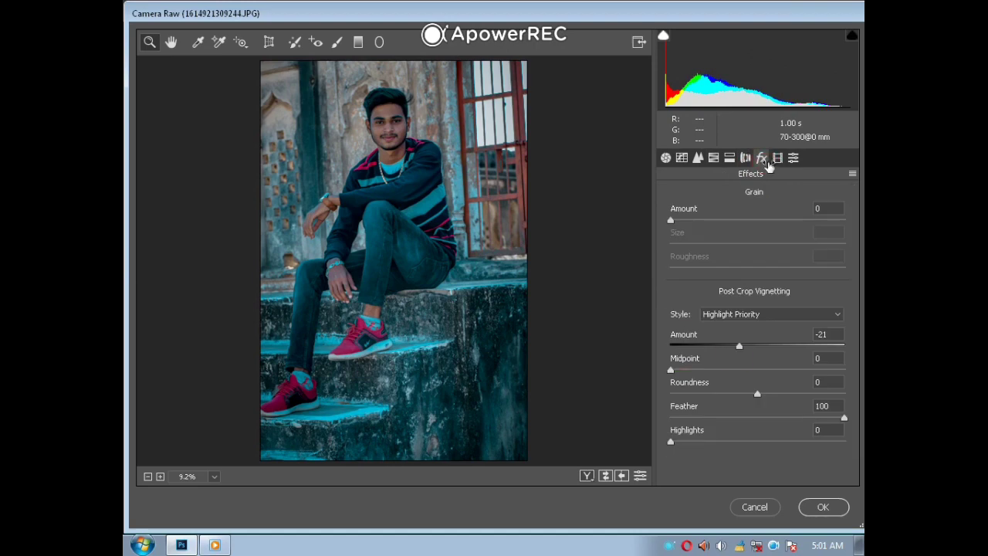
{"action": "left_click", "coordinate": [738, 350]}
{"action": "mouse_move", "coordinate": [738, 350]}
{"action": "left_mouse_down"}
{"action": "mouse_move", "coordinate": [720, 347]}
{"action": "mouse_move", "coordinate": [729, 350]}
{"action": "left_mouse_up"}
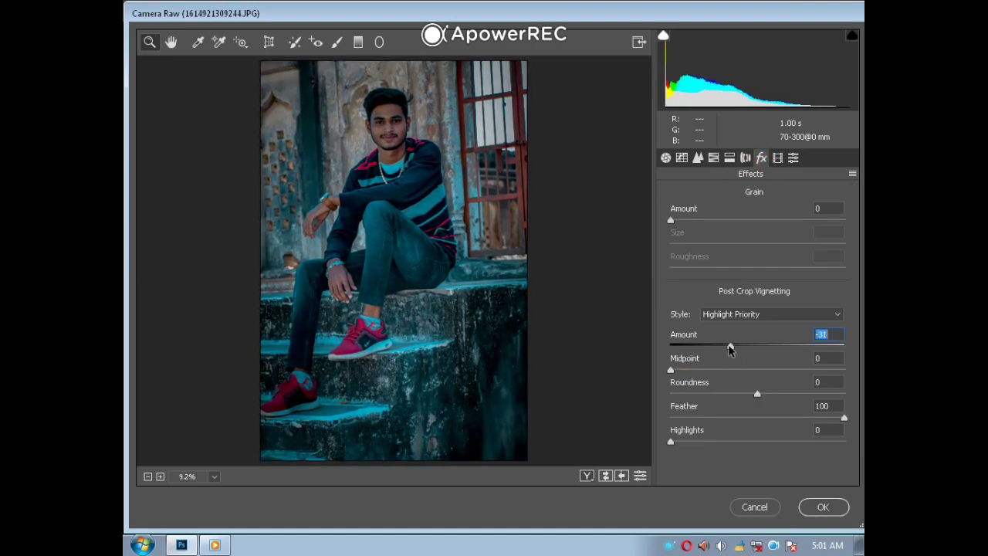
{"action": "left_click", "coordinate": [713, 158]}
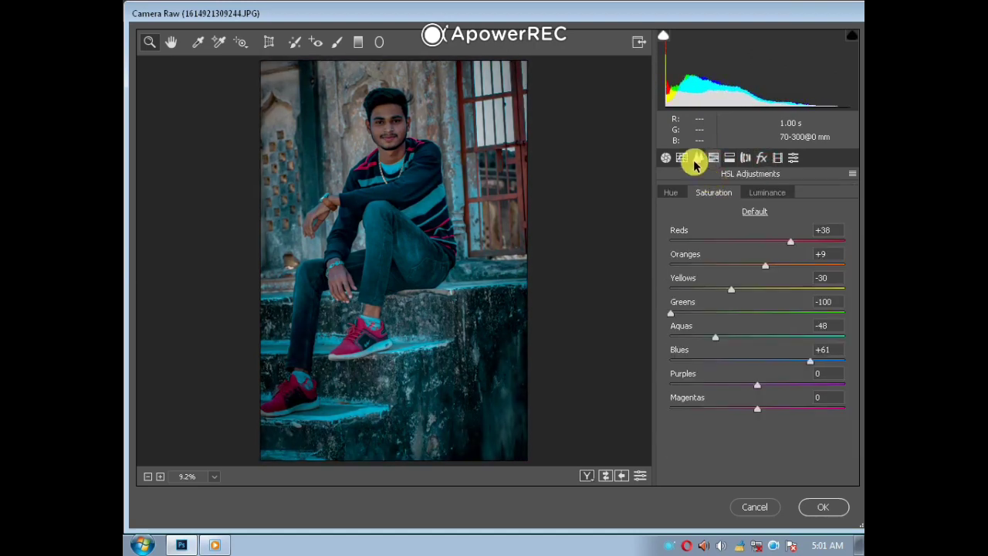
{"action": "left_click", "coordinate": [825, 508]}
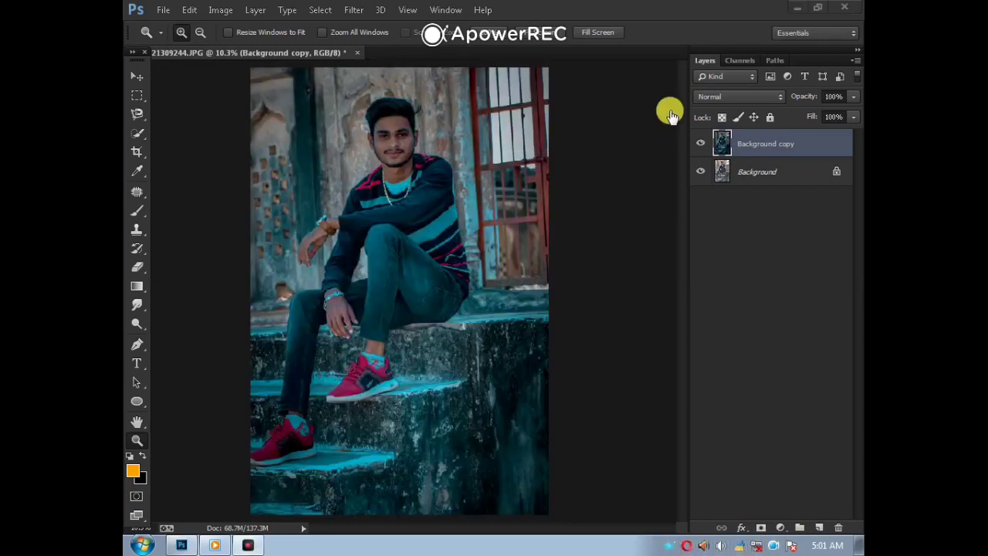
- Add a Selective Color adjustment layer and set its Cyans range to Cyan +100% and Magenta -20%
{"action": "left_click", "coordinate": [780, 527]}
{"action": "left_click", "coordinate": [761, 525]}
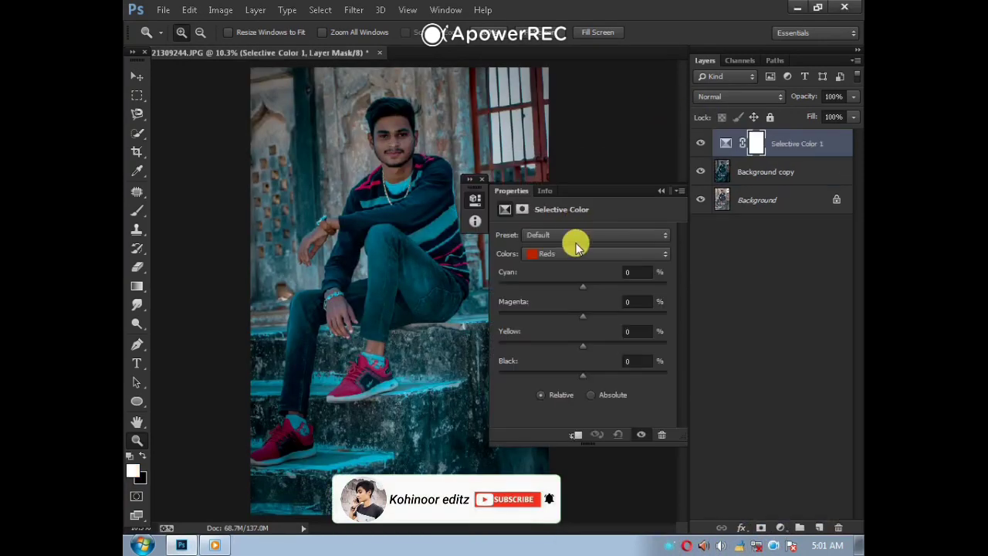
{"action": "left_click", "coordinate": [573, 256]}
{"action": "left_click", "coordinate": [571, 303]}
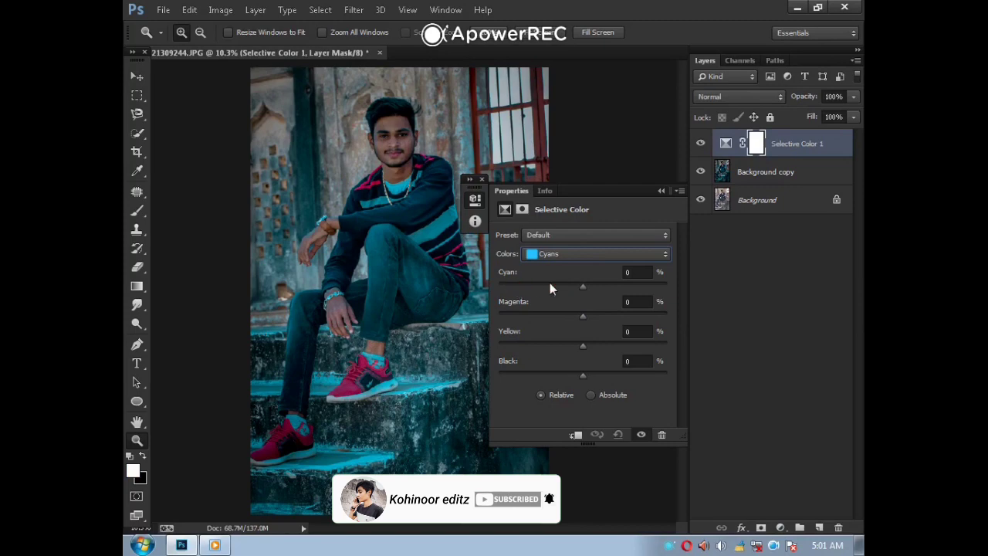
{"action": "left_click_drag", "start_coordinate": [583, 285], "coordinate": [727, 299]}
{"action": "mouse_move", "coordinate": [583, 316]}
{"action": "left_mouse_down"}
{"action": "mouse_move", "coordinate": [515, 312]}
{"action": "mouse_move", "coordinate": [566, 315]}
{"action": "left_mouse_up"}
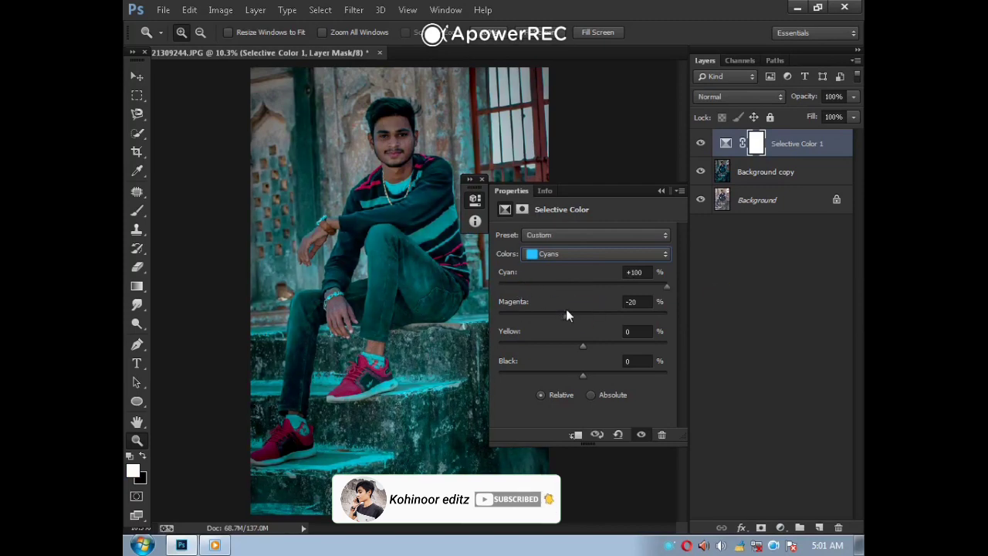
- Set the Yellows range of the Selective Color adjustment to Cyan -9% and collapse its properties
{"action": "left_click", "coordinate": [606, 254]}
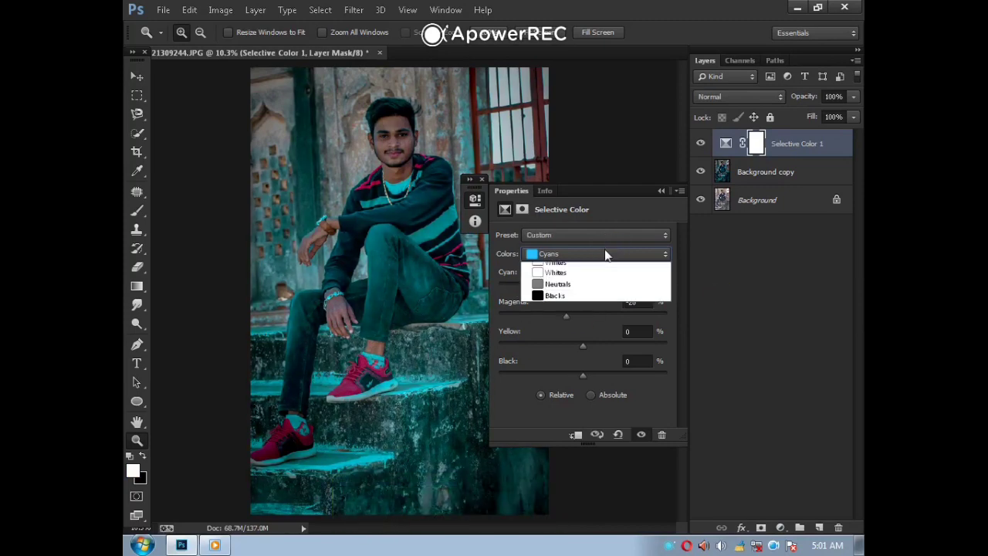
{"action": "left_click", "coordinate": [585, 283]}
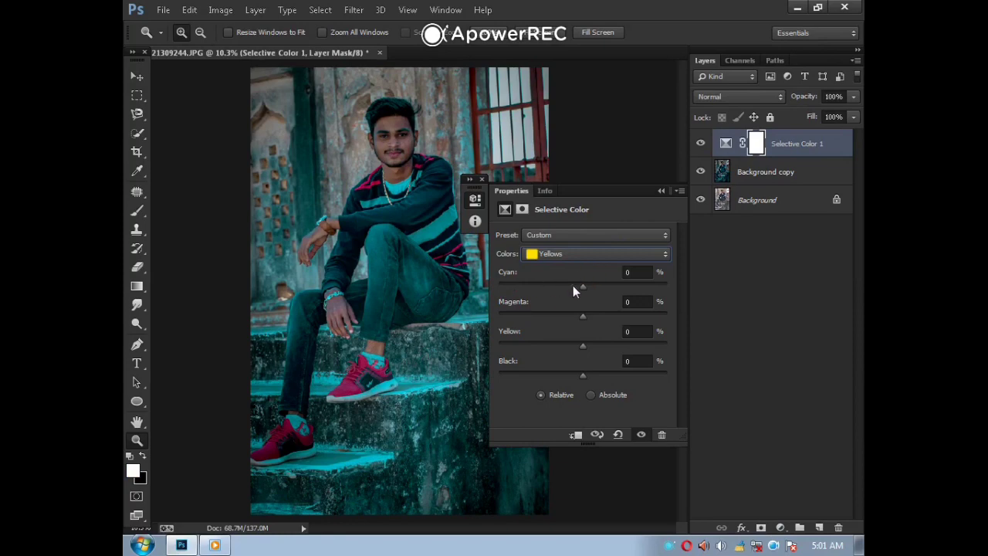
{"action": "left_click_drag", "start_coordinate": [573, 286], "coordinate": [576, 284]}
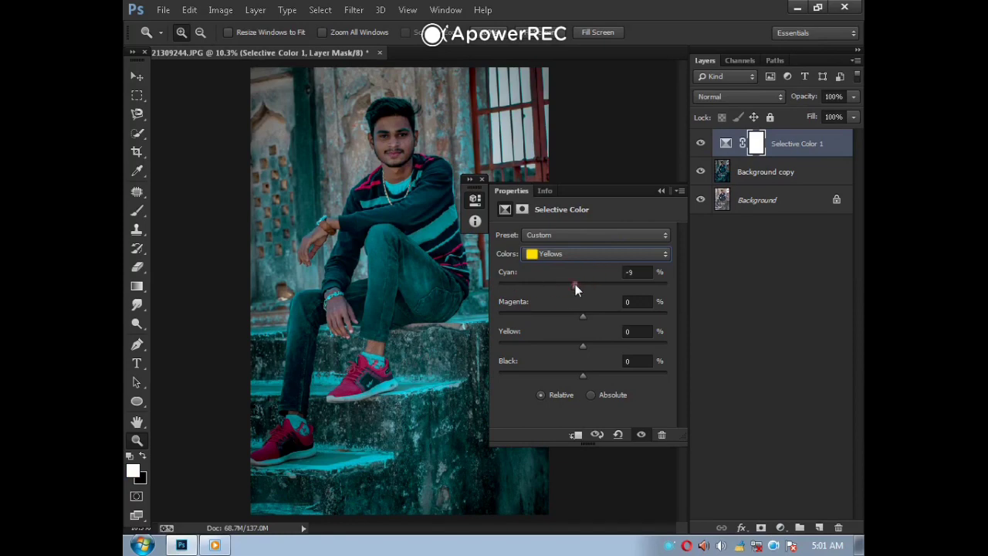
{"action": "double_click", "coordinate": [664, 189]}
- Merge all visible layers into the Background layer and duplicate the merged result
{"action": "right_click", "coordinate": [753, 202]}
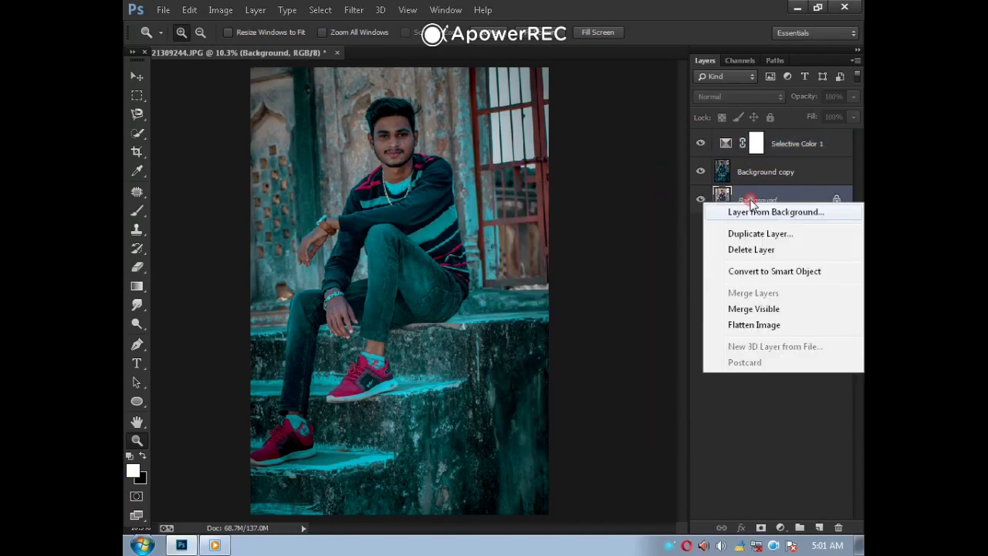
{"action": "left_click", "coordinate": [741, 308]}
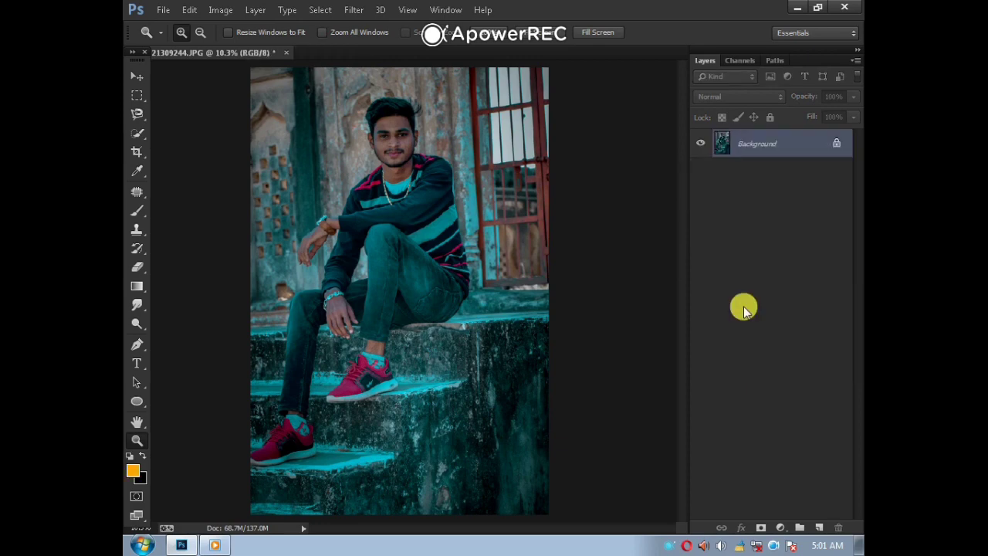
{"action": "left_click_drag", "start_coordinate": [820, 526], "coordinate": [820, 526]}
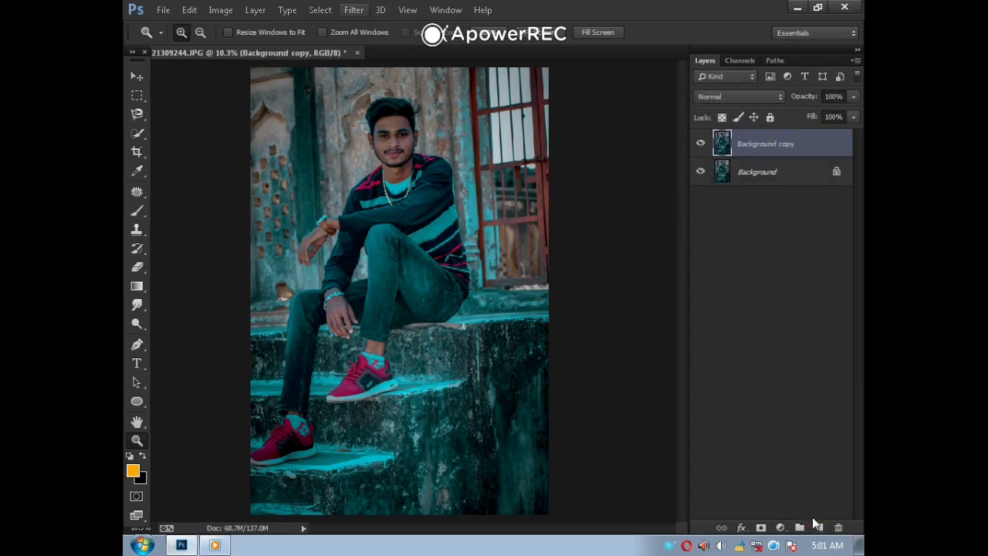
- Apply Camera Raw basic tone settings to the duplicate: Contrast -19, Highlights -40, Shadows +27 and Whites -17
{"action": "left_click", "coordinate": [353, 10]}
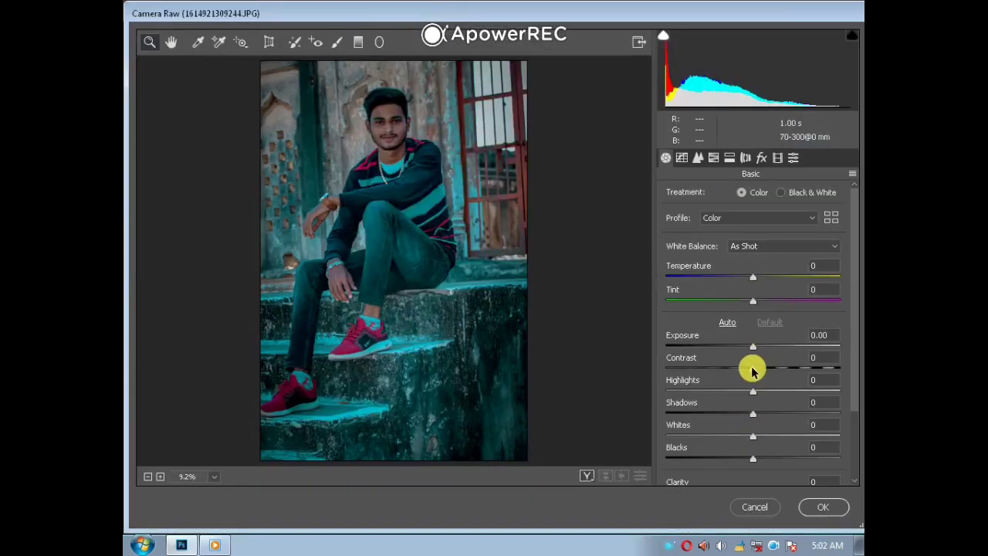
{"action": "left_click_drag", "start_coordinate": [749, 368], "coordinate": [662, 393]}
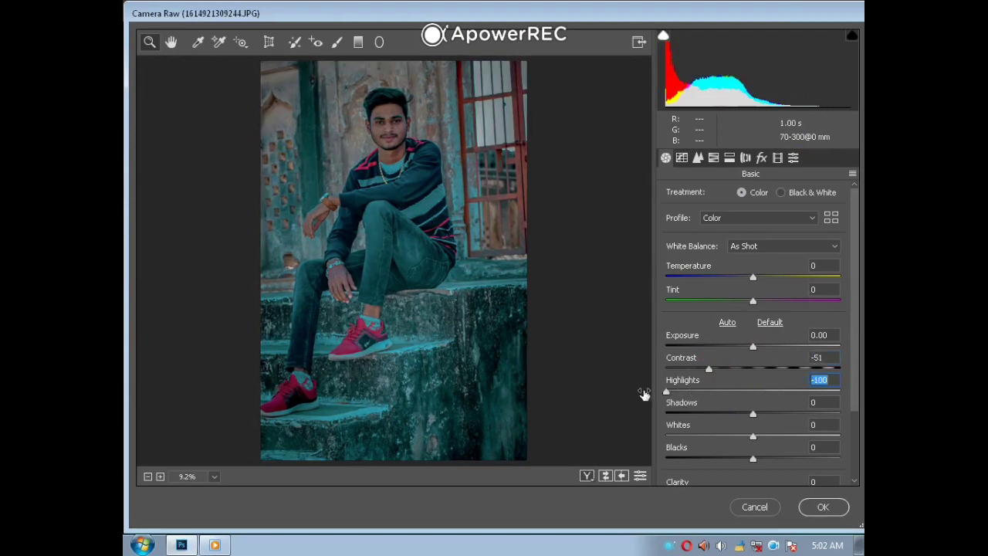
{"action": "left_click", "coordinate": [693, 393]}
{"action": "left_click_drag", "start_coordinate": [751, 413], "coordinate": [738, 437]}
{"action": "left_click_drag", "start_coordinate": [709, 369], "coordinate": [739, 368]}
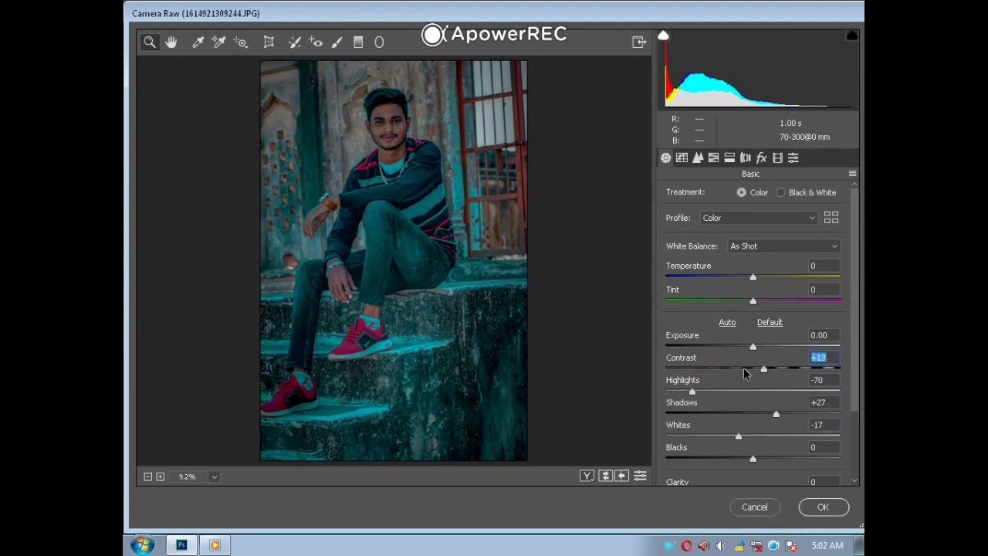
{"action": "left_click", "coordinate": [718, 392]}
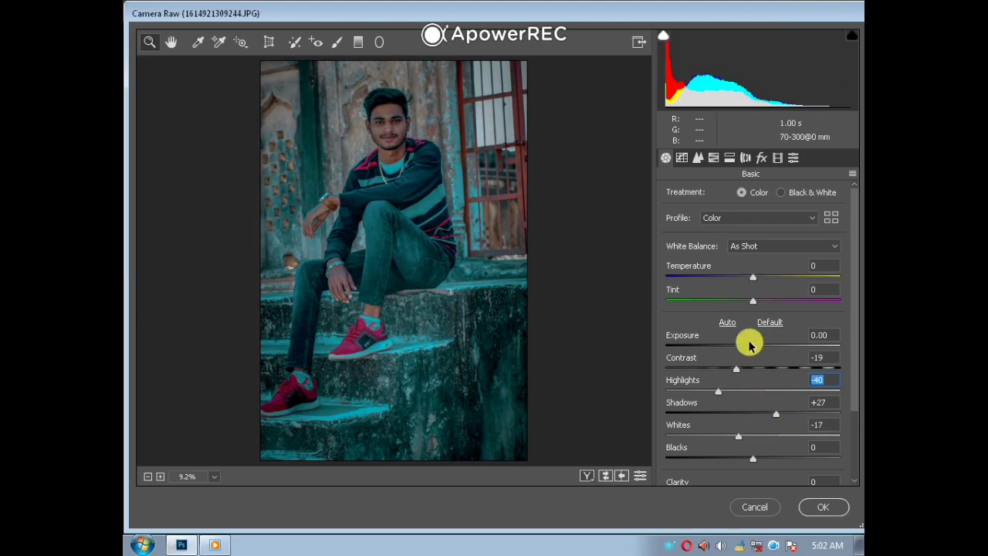
- Set Clarity to +22, Dehaze to +5 and Exposure to +0.55 in the Camera Raw basic adjustments
{"action": "scroll", "coordinate": [752, 440], "scroll_direction": "down", "scroll_amount": 3}
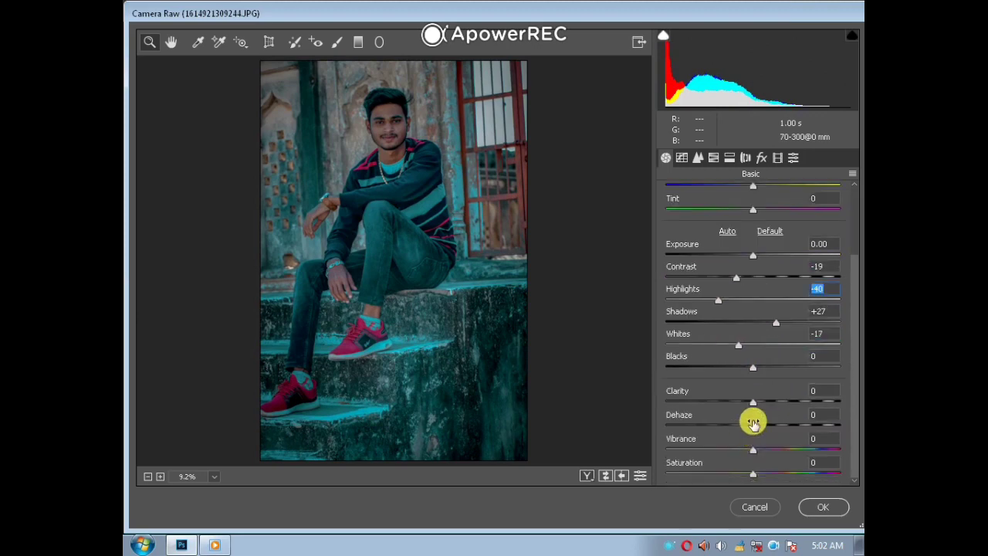
{"action": "left_click", "coordinate": [753, 403]}
{"action": "left_click_drag", "start_coordinate": [753, 405], "coordinate": [741, 429]}
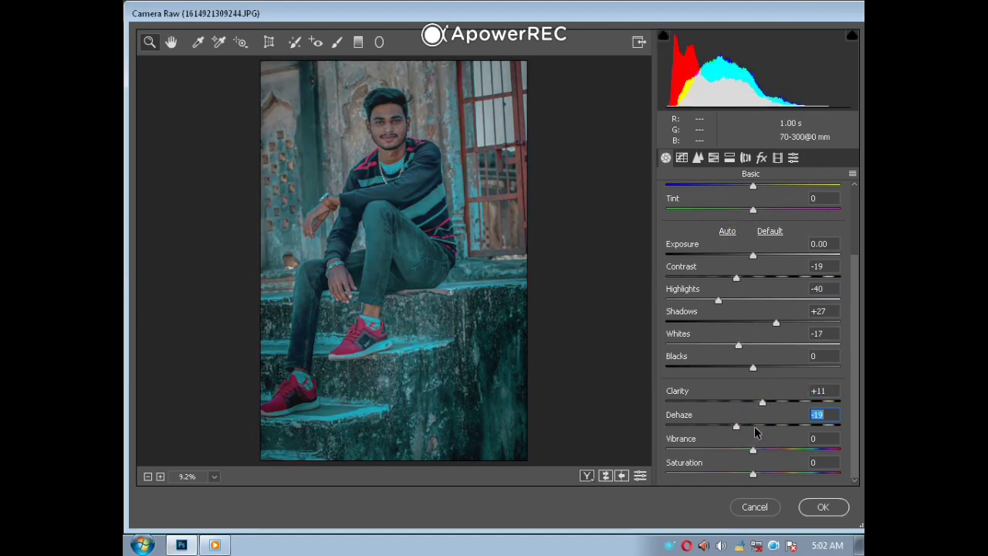
{"action": "left_click", "coordinate": [756, 427]}
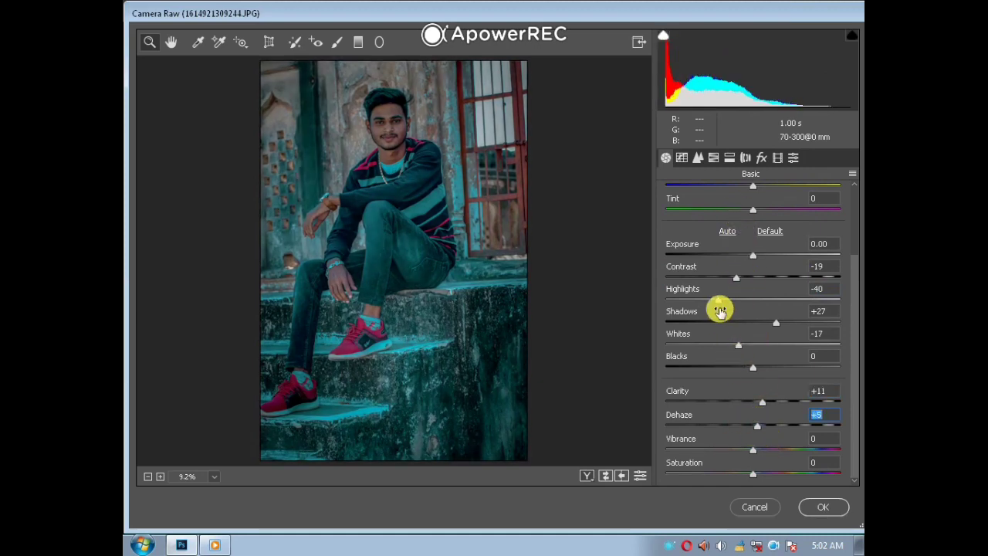
{"action": "left_click_drag", "start_coordinate": [752, 256], "coordinate": [762, 257]}
{"action": "mouse_move", "coordinate": [762, 402]}
{"action": "left_mouse_down"}
{"action": "mouse_move", "coordinate": [707, 402]}
{"action": "mouse_move", "coordinate": [769, 407]}
{"action": "left_mouse_up"}
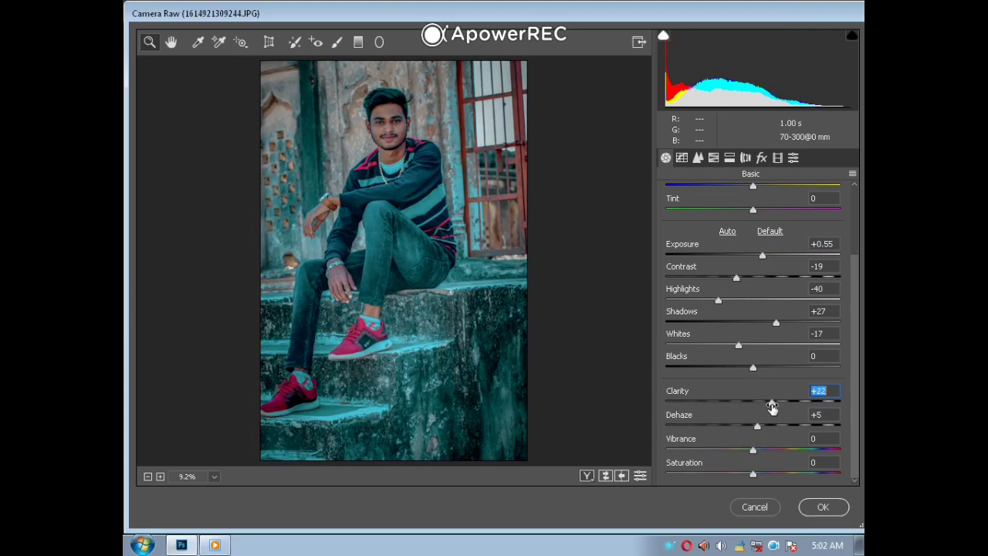
- Set the HSL saturation of Oranges to -18 and the luminance of Oranges to +19
{"action": "left_click", "coordinate": [730, 157]}
{"action": "left_click", "coordinate": [713, 158]}
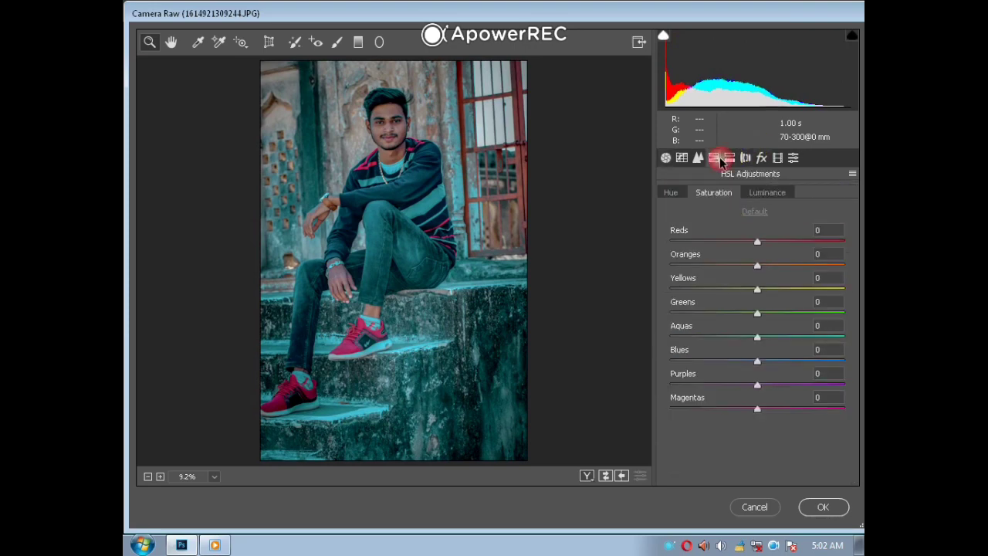
{"action": "left_click", "coordinate": [757, 264]}
{"action": "left_click", "coordinate": [768, 191]}
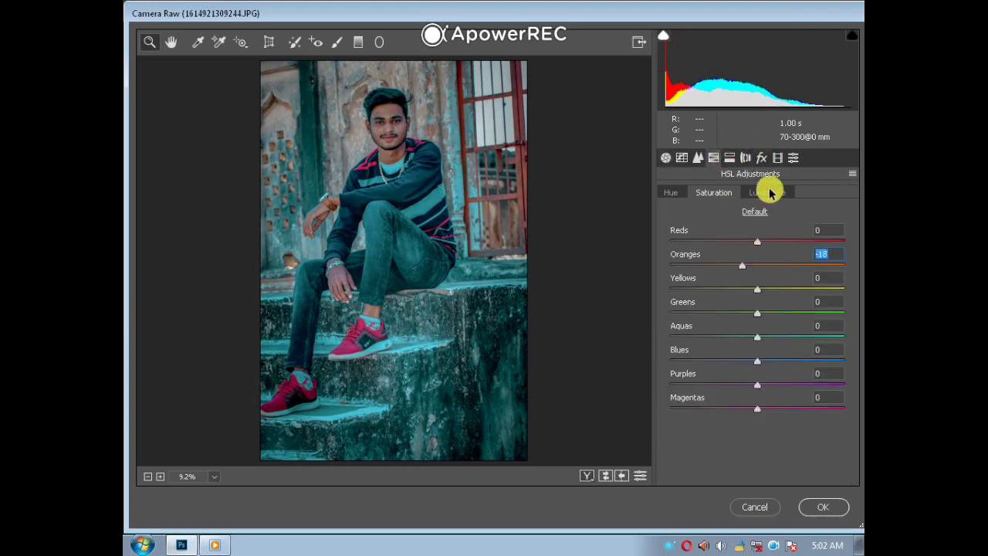
{"action": "left_click_drag", "start_coordinate": [776, 268], "coordinate": [774, 267]}
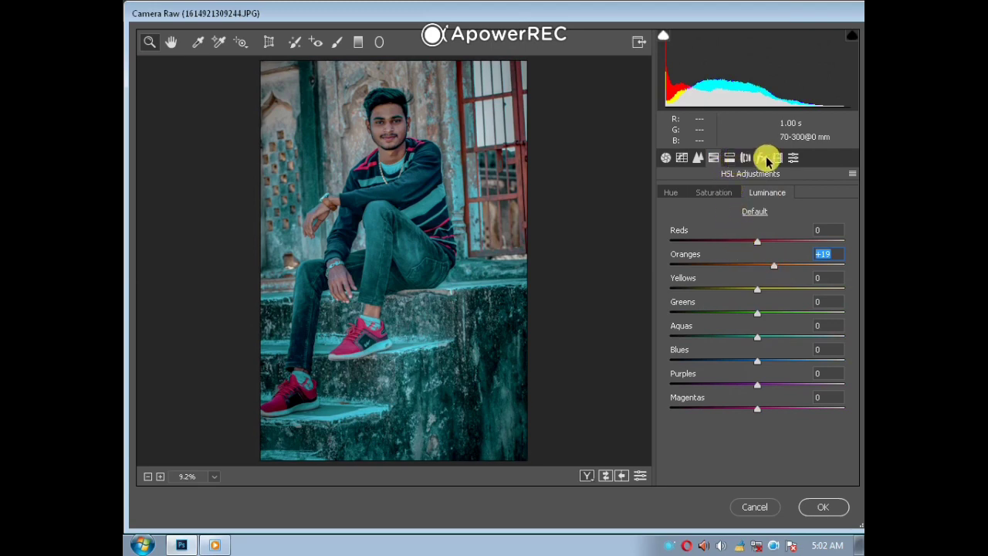
- Set the HSL saturation of Aquas to +10
{"action": "left_click", "coordinate": [761, 158]}
{"action": "left_click", "coordinate": [715, 158]}
{"action": "left_click", "coordinate": [728, 193]}
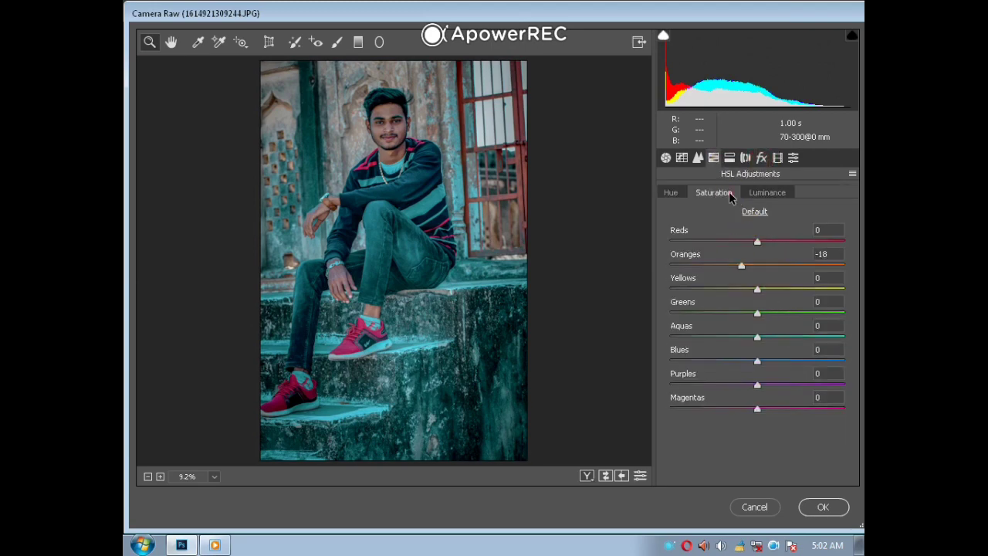
{"action": "left_click_drag", "start_coordinate": [757, 338], "coordinate": [630, 358]}
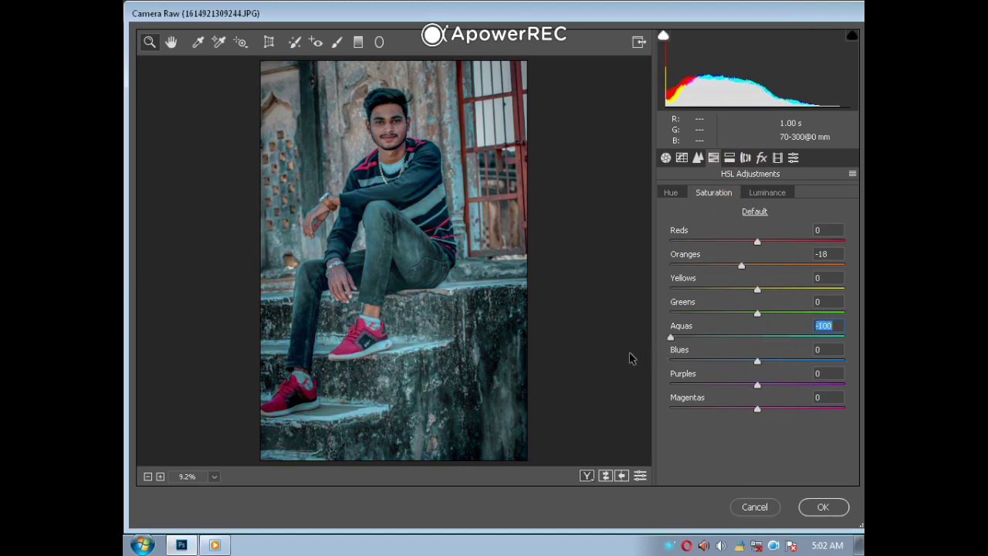
{"action": "left_click_drag", "start_coordinate": [692, 366], "coordinate": [766, 343]}
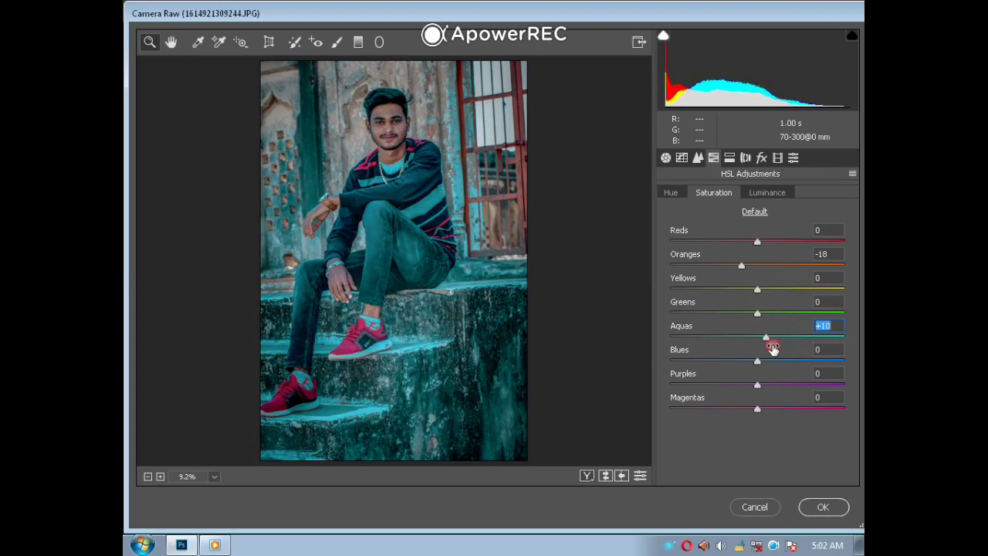
- Add a post-crop vignette with Amount -32, Midpoint 56, Roundness -1 and Feather 56, and apply the Camera Raw adjustments
{"action": "left_click", "coordinate": [778, 158]}
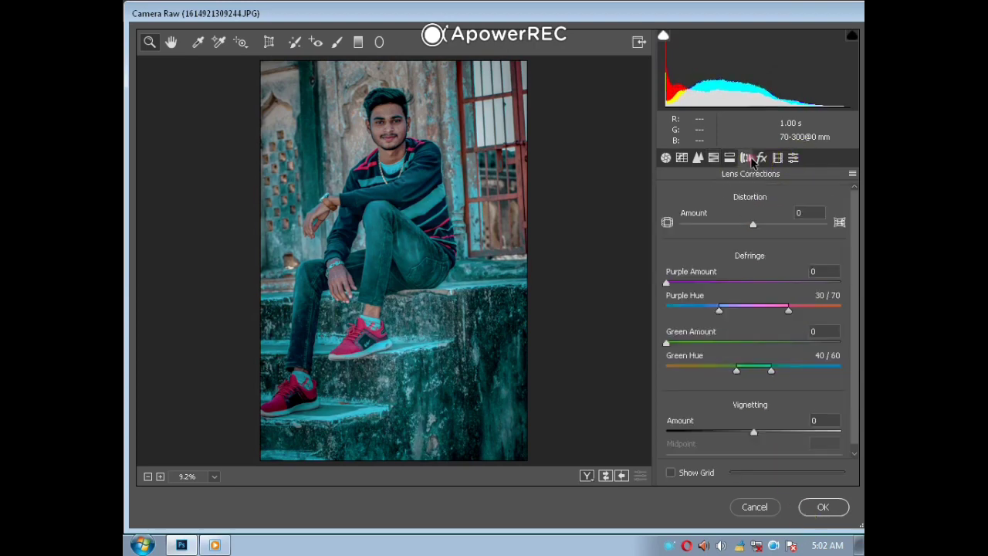
{"action": "left_click", "coordinate": [761, 158]}
{"action": "left_click_drag", "start_coordinate": [760, 346], "coordinate": [757, 394]}
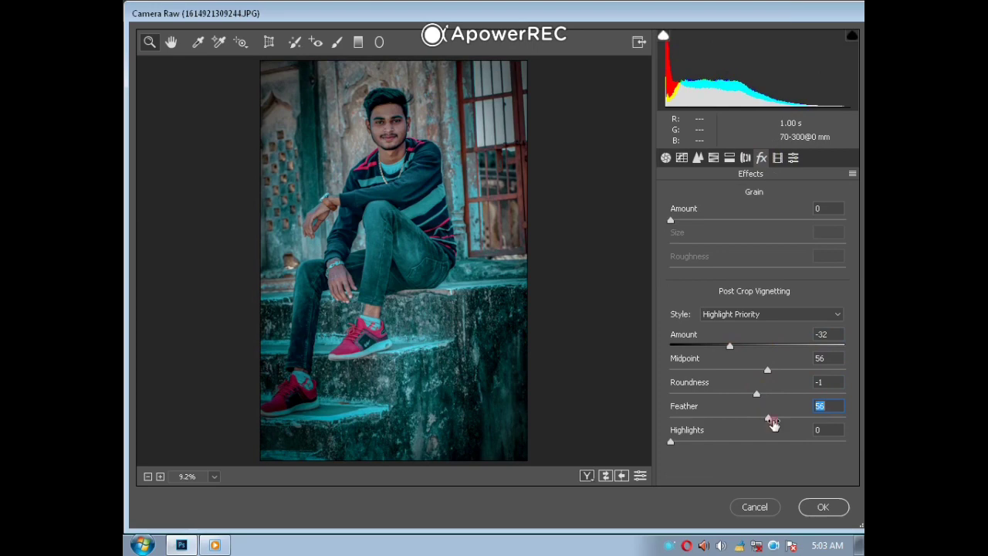
{"action": "left_click", "coordinate": [823, 507]}
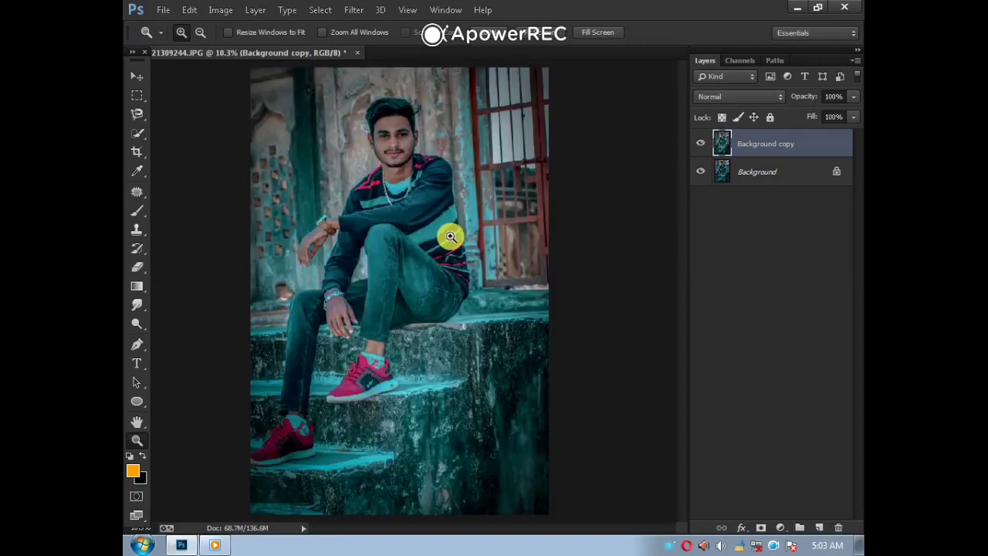
{"action": "left_click", "coordinate": [386, 130]}
{"action": "right_click", "coordinate": [382, 123]}
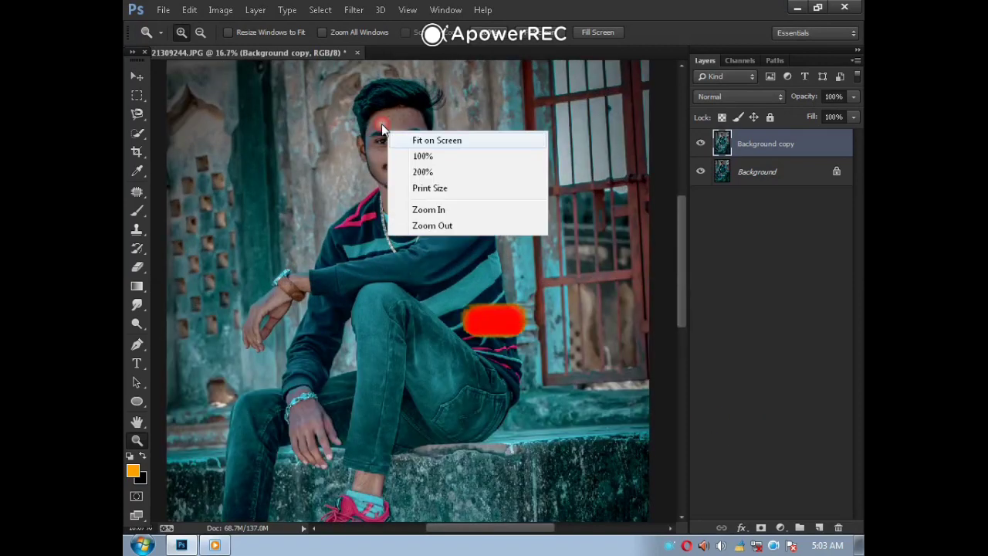
{"action": "left_click", "coordinate": [425, 141]}
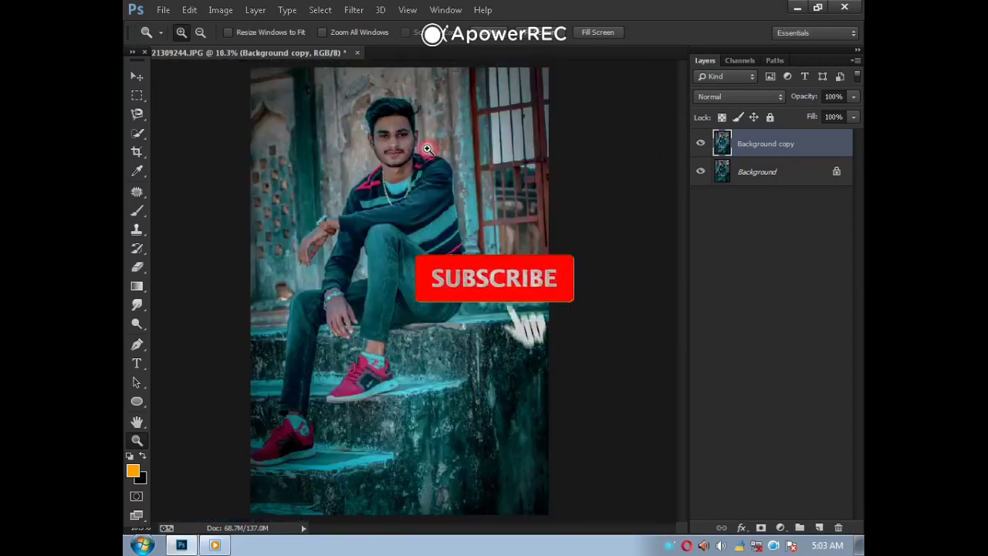
- Merge the visible layers into the Background layer and duplicate it for retouching the face
{"action": "left_click", "coordinate": [772, 168]}
{"action": "right_click", "coordinate": [768, 169]}
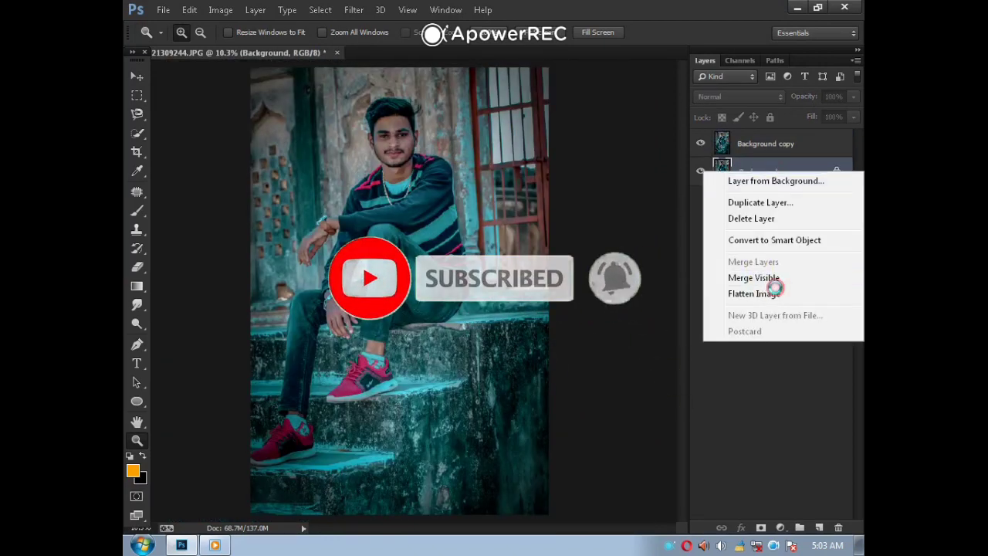
{"action": "left_click", "coordinate": [775, 288]}
{"action": "left_click_drag", "start_coordinate": [359, 106], "coordinate": [443, 197]}
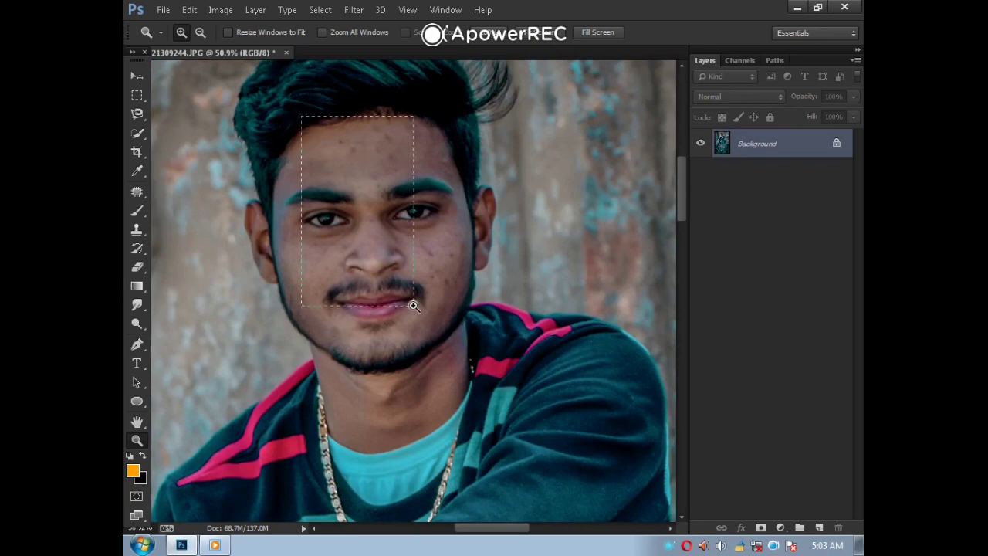
{"action": "left_click_drag", "start_coordinate": [413, 306], "coordinate": [415, 307]}
{"action": "left_click_drag", "start_coordinate": [825, 522], "coordinate": [820, 526]}
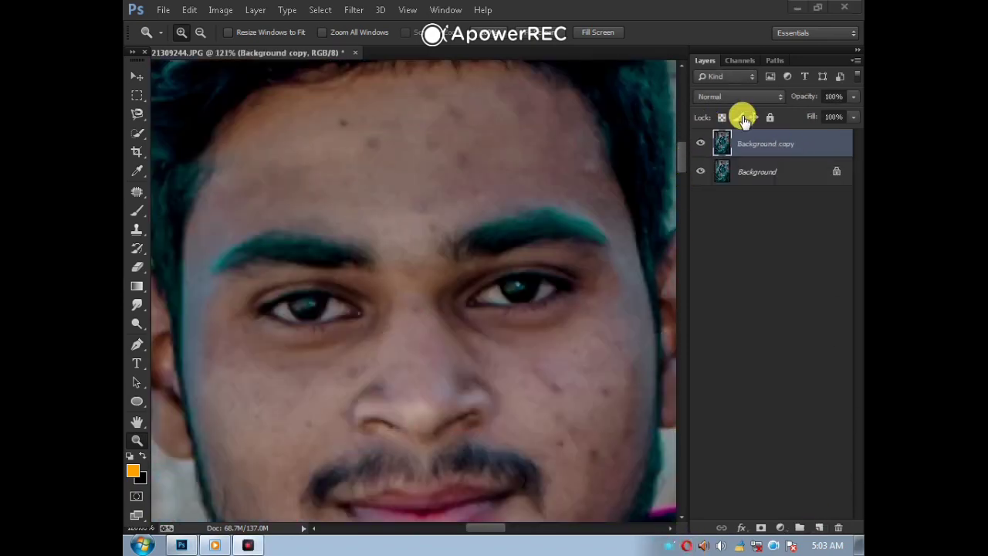
- Smooth the blemishes on the forehead using the Smudge tool with a 100 px brush at 15% strength
{"action": "left_click", "coordinate": [410, 161]}
{"action": "left_click", "coordinate": [132, 303]}
{"action": "key", "text": "ctrl+minus"}
{"action": "key", "text": "]"}
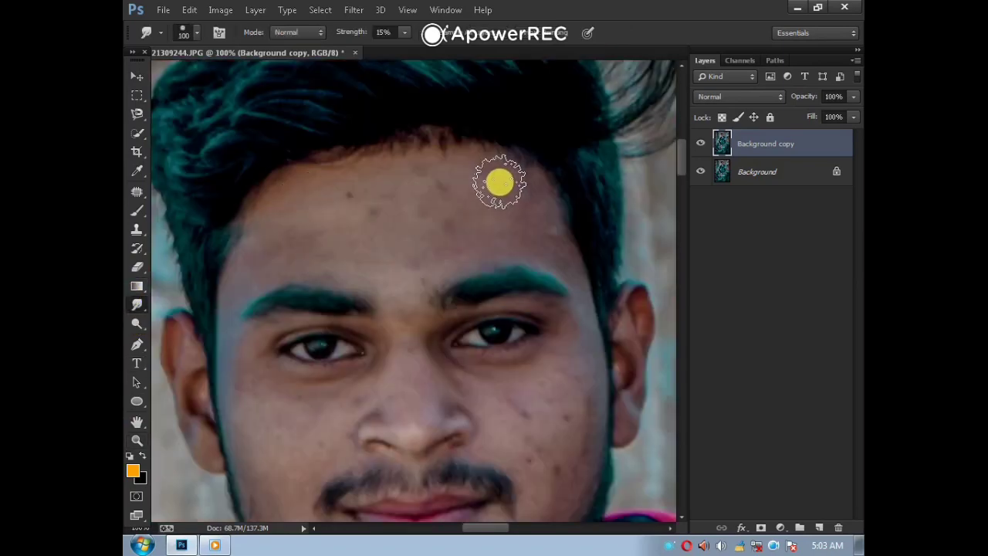
{"action": "mouse_move", "coordinate": [423, 210]}
{"action": "left_mouse_down"}
{"action": "mouse_move", "coordinate": [333, 218]}
{"action": "mouse_move", "coordinate": [311, 199]}
{"action": "mouse_move", "coordinate": [309, 238]}
{"action": "mouse_move", "coordinate": [275, 230]}
{"action": "mouse_move", "coordinate": [285, 244]}
{"action": "mouse_move", "coordinate": [358, 249]}
{"action": "mouse_move", "coordinate": [394, 274]}
{"action": "mouse_move", "coordinate": [342, 230]}
{"action": "mouse_move", "coordinate": [451, 166]}
{"action": "mouse_move", "coordinate": [441, 218]}
{"action": "mouse_move", "coordinate": [451, 183]}
{"action": "mouse_move", "coordinate": [500, 186]}
{"action": "left_mouse_up"}
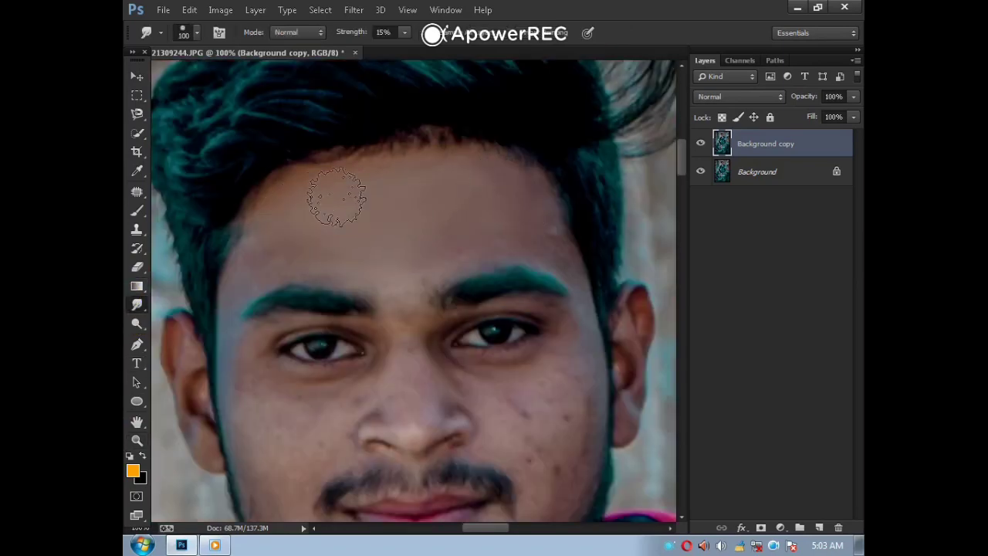
{"action": "left_click_drag", "start_coordinate": [336, 196], "coordinate": [463, 241]}
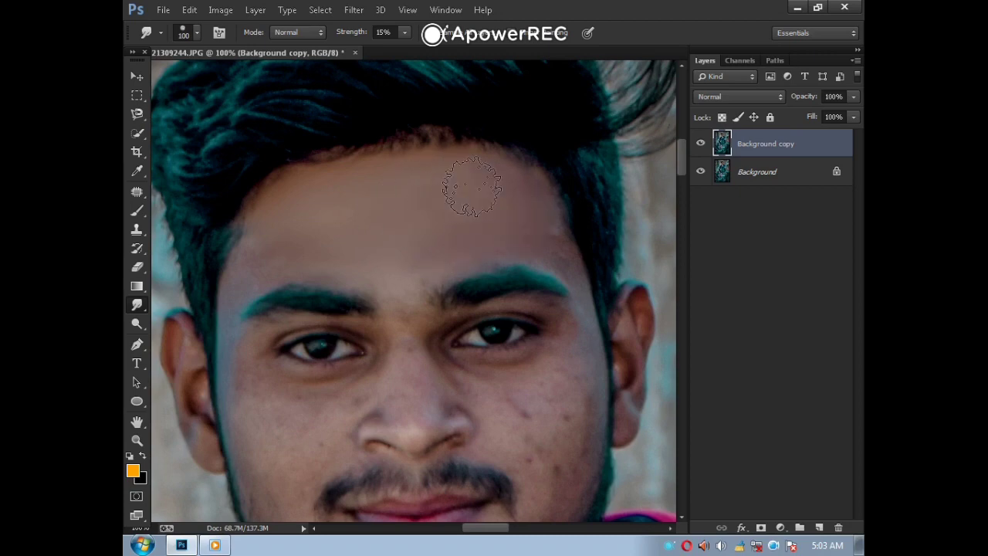
- Smudge the skin of the cheek on the image's left side to smooth it, using a slightly smaller brush
{"action": "mouse_move", "coordinate": [349, 266]}
{"action": "left_mouse_down"}
{"action": "mouse_move", "coordinate": [364, 204]}
{"action": "mouse_move", "coordinate": [365, 138]}
{"action": "left_mouse_up"}
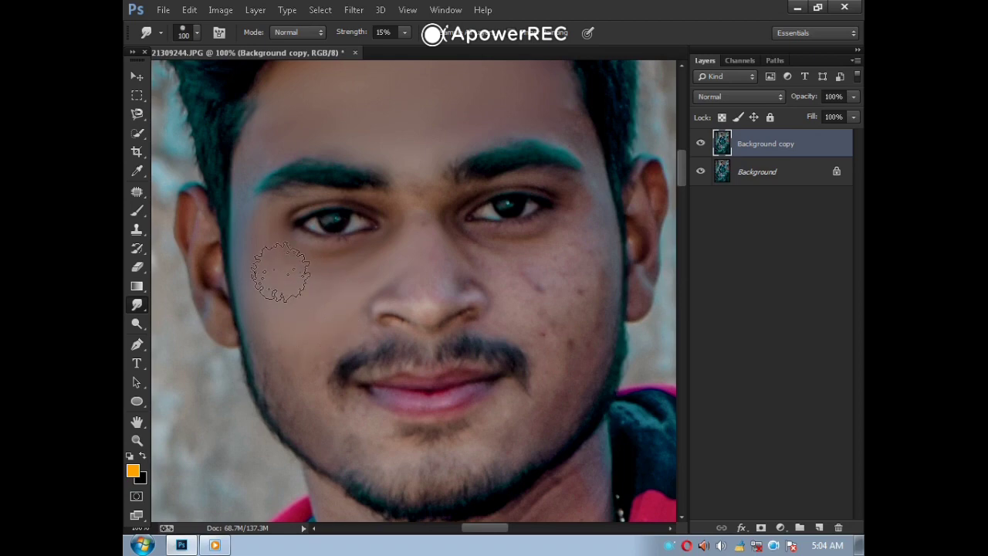
{"action": "key", "text": "ctrl+plus"}
{"action": "left_click_drag", "start_coordinate": [283, 227], "coordinate": [448, 348]}
{"action": "key", "text": "bracketleft"}
{"action": "mouse_move", "coordinate": [317, 255]}
{"action": "left_mouse_down"}
{"action": "mouse_move", "coordinate": [322, 311]}
{"action": "mouse_move", "coordinate": [355, 342]}
{"action": "left_mouse_up"}
- Reduce the Smudge brush to 70 px and smooth the nose and the cheek on the image's right side
{"action": "key", "text": "ctrl+minus"}
{"action": "key", "text": "bracketleft"}
{"action": "key", "text": "bracketleft"}
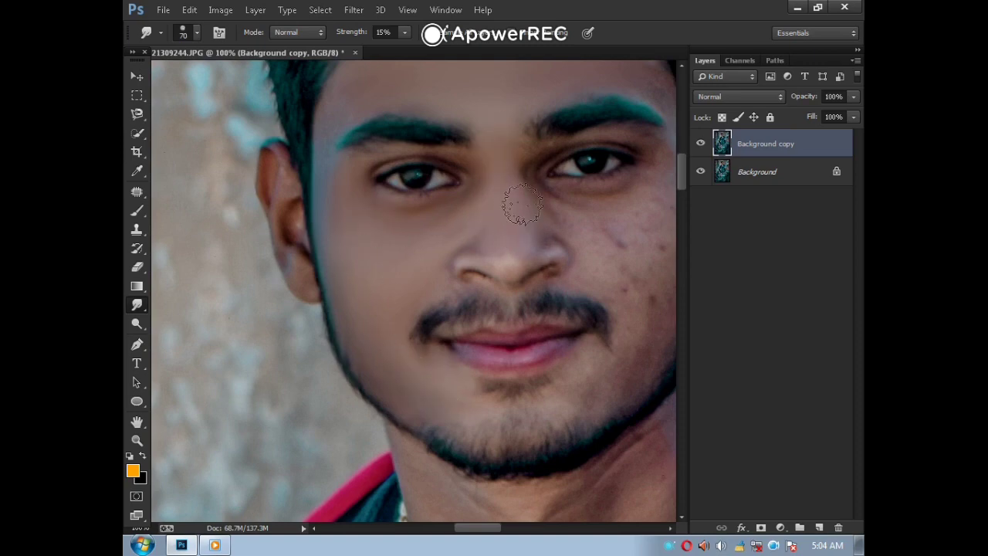
{"action": "left_click_drag", "start_coordinate": [349, 99], "coordinate": [344, 146]}
{"action": "mouse_move", "coordinate": [630, 128]}
{"action": "left_mouse_down"}
{"action": "mouse_move", "coordinate": [498, 214]}
{"action": "mouse_move", "coordinate": [506, 94]}
{"action": "left_mouse_up"}
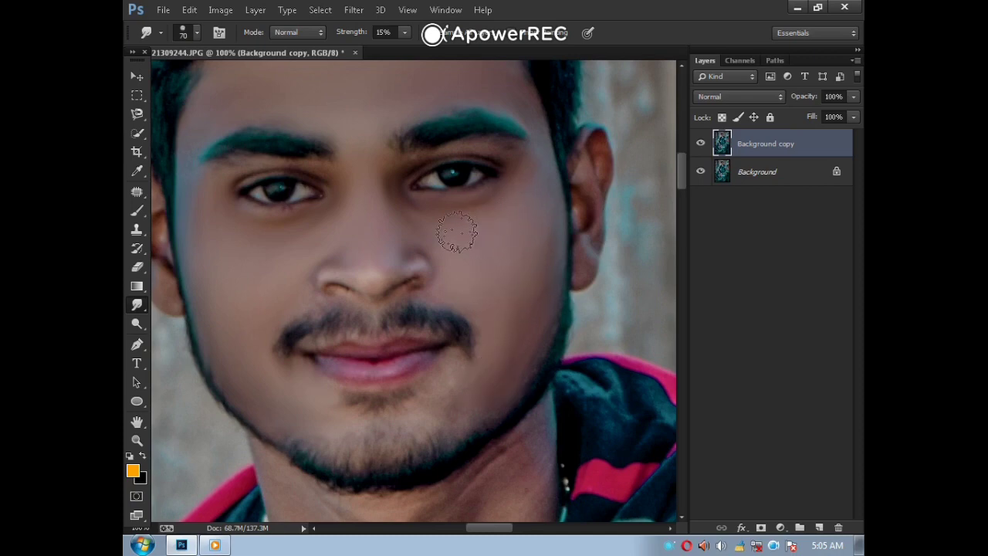
- Inspect the smoothed face from the chin up to the hairline, and look over the rest of the portrait
{"action": "left_click_drag", "start_coordinate": [486, 308], "coordinate": [523, 193]}
{"action": "right_click", "coordinate": [137, 304]}
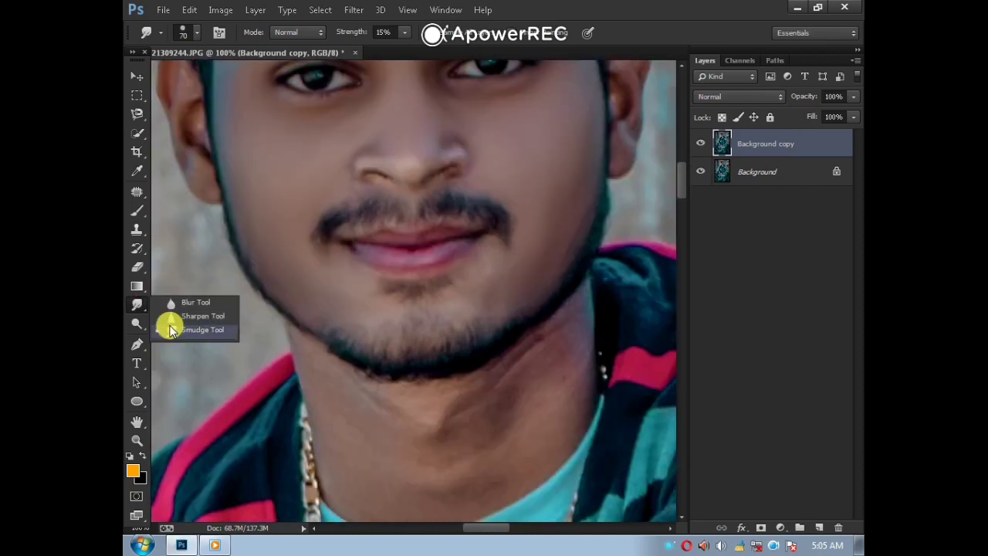
{"action": "left_click", "coordinate": [170, 328]}
{"action": "left_click_drag", "start_coordinate": [433, 295], "coordinate": [466, 288]}
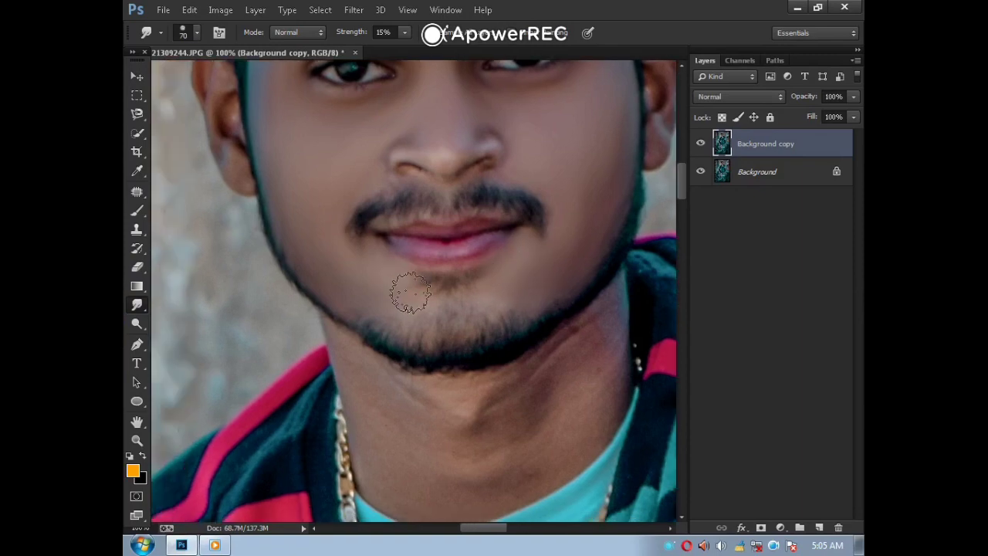
{"action": "left_click_drag", "start_coordinate": [400, 296], "coordinate": [386, 406]}
{"action": "left_click_drag", "start_coordinate": [583, 235], "coordinate": [507, 306]}
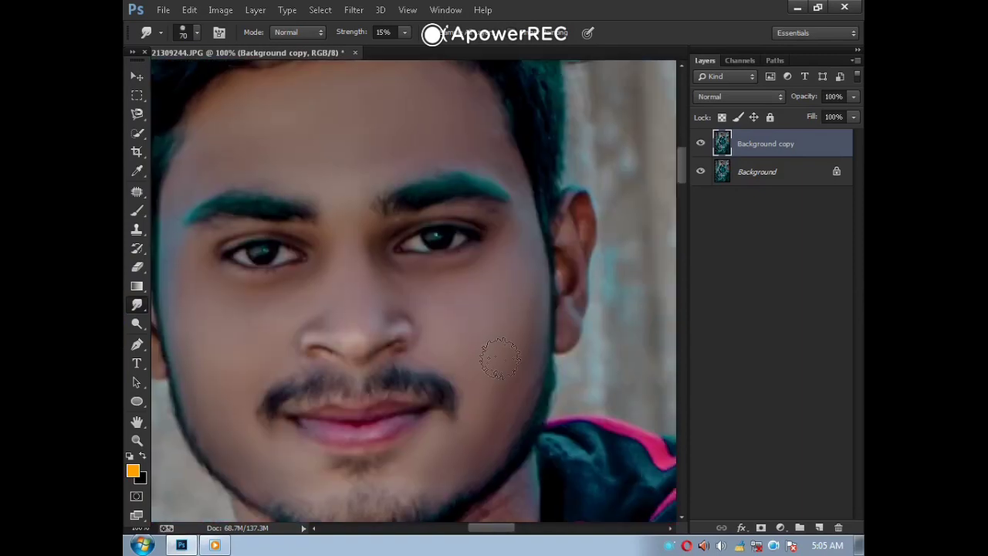
{"action": "left_click_drag", "start_coordinate": [522, 191], "coordinate": [517, 353]}
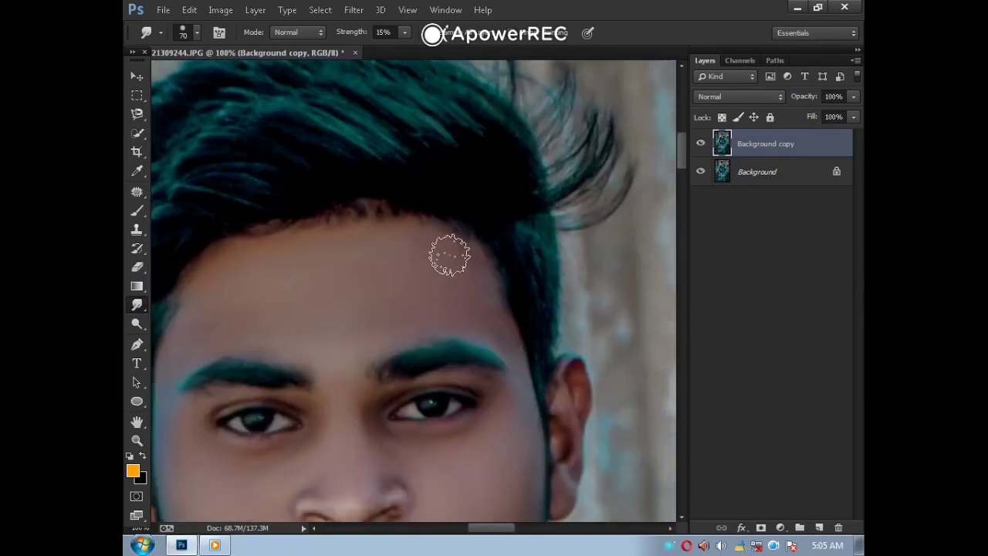
{"action": "scroll", "coordinate": [435, 260], "scroll_direction": "down", "scroll_amount": 6}
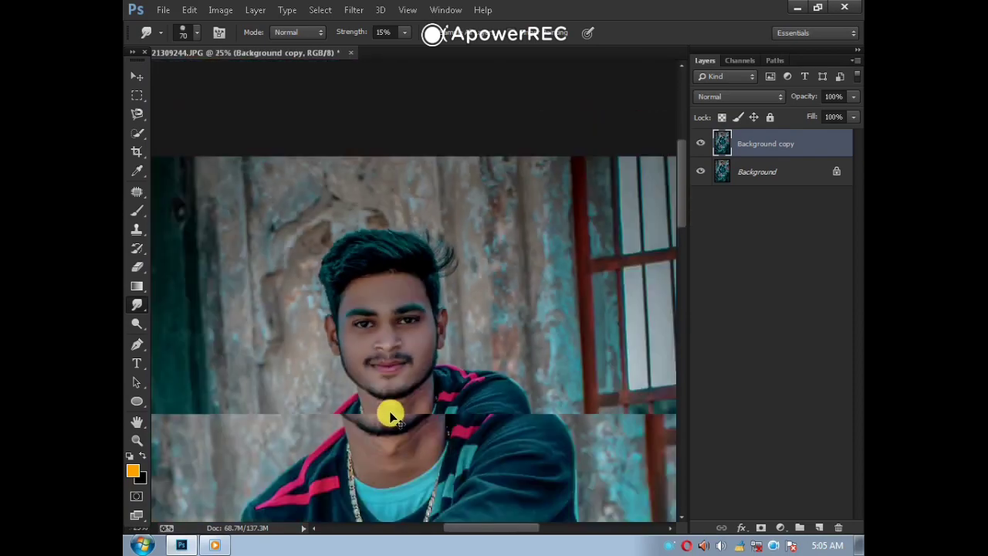
{"action": "key", "text": "ctrl+minus"}
{"action": "key", "text": "ctrl+plus"}
{"action": "key", "text": "ctrl+plus"}
{"action": "key", "text": "ctrl+plus"}
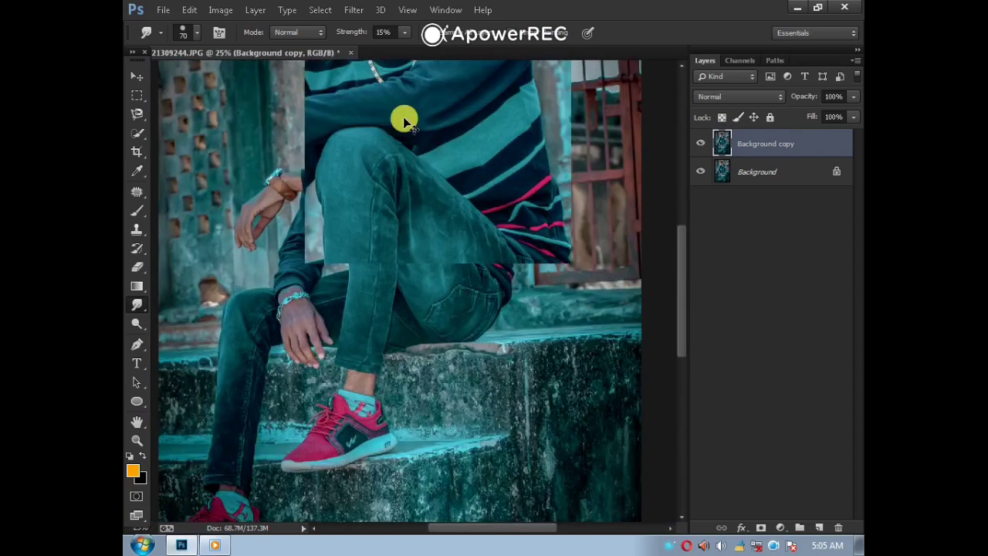
- Smooth the skin of the neck using the Smudge tool with an 80 px brush, and enlarge the brush to 125 px
{"action": "left_click_drag", "start_coordinate": [387, 129], "coordinate": [431, 330]}
{"action": "key", "text": "ctrl+plus"}
{"action": "key", "text": "ctrl+plus"}
{"action": "key", "text": "ctrl+plus"}
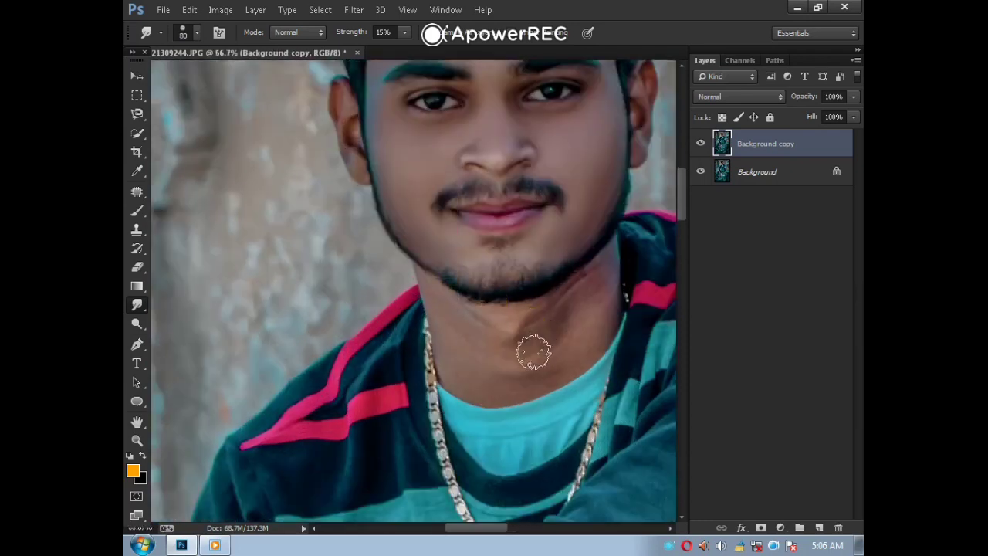
{"action": "key", "text": "]"}
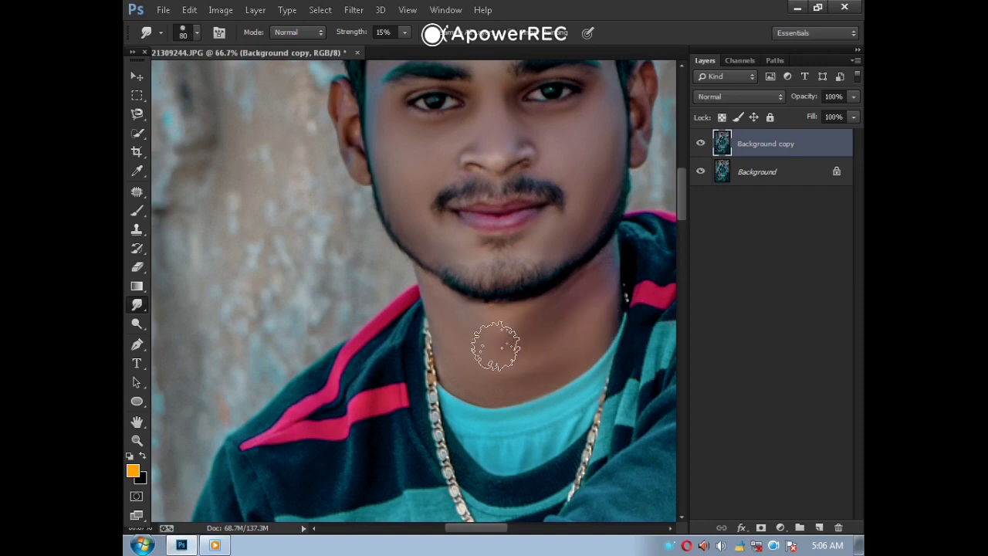
{"action": "key", "text": "bracketright"}
{"action": "key", "text": "bracketright"}
{"action": "key", "text": "bracketright"}
- Merge the visible layers into the Background layer and duplicate the merged result for further colour grading
{"action": "left_click_drag", "start_coordinate": [469, 362], "coordinate": [430, 174]}
{"action": "left_click_drag", "start_coordinate": [445, 329], "coordinate": [663, 108]}
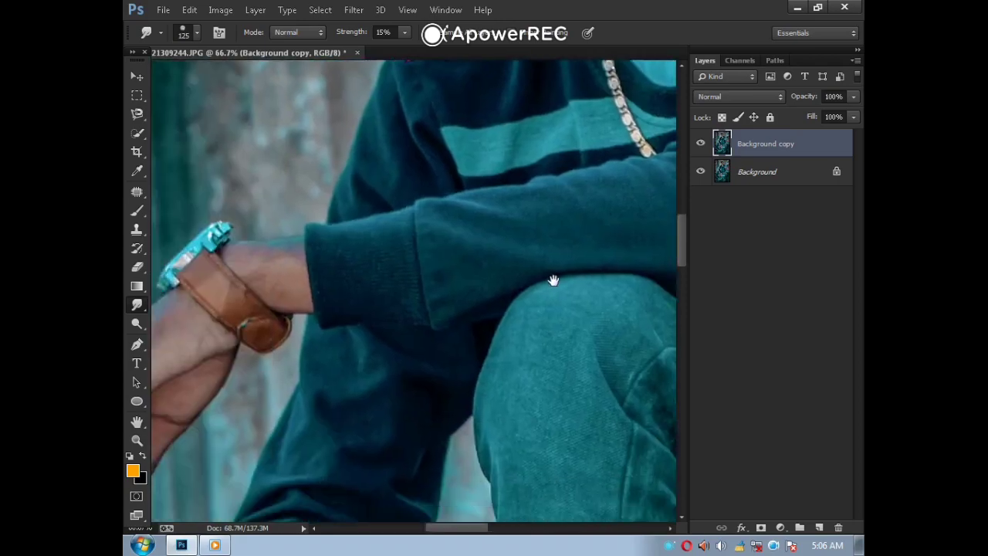
{"action": "left_click_drag", "start_coordinate": [373, 291], "coordinate": [532, 224]}
{"action": "scroll", "coordinate": [452, 276], "scroll_direction": "down", "scroll_amount": 7}
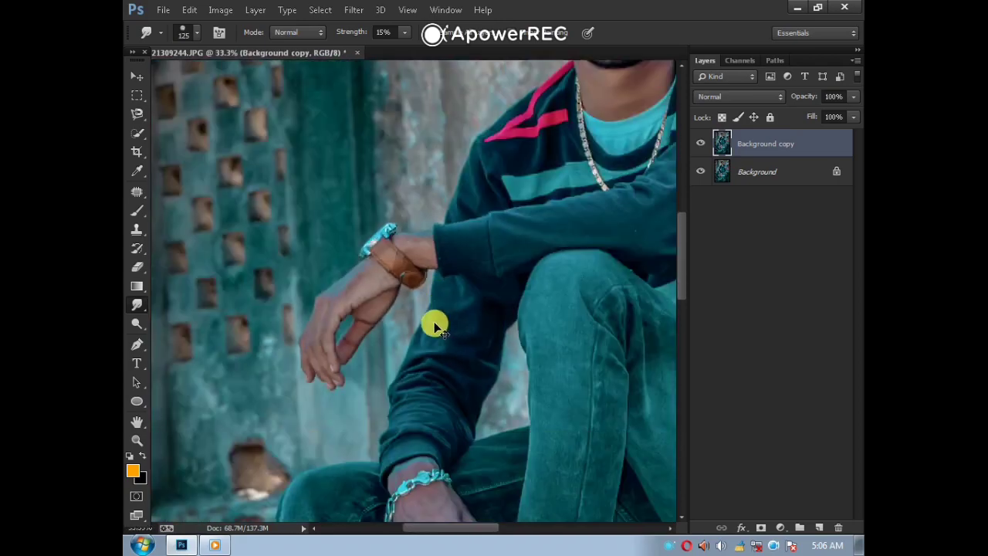
{"action": "scroll", "coordinate": [405, 325], "scroll_direction": "up", "scroll_amount": 1}
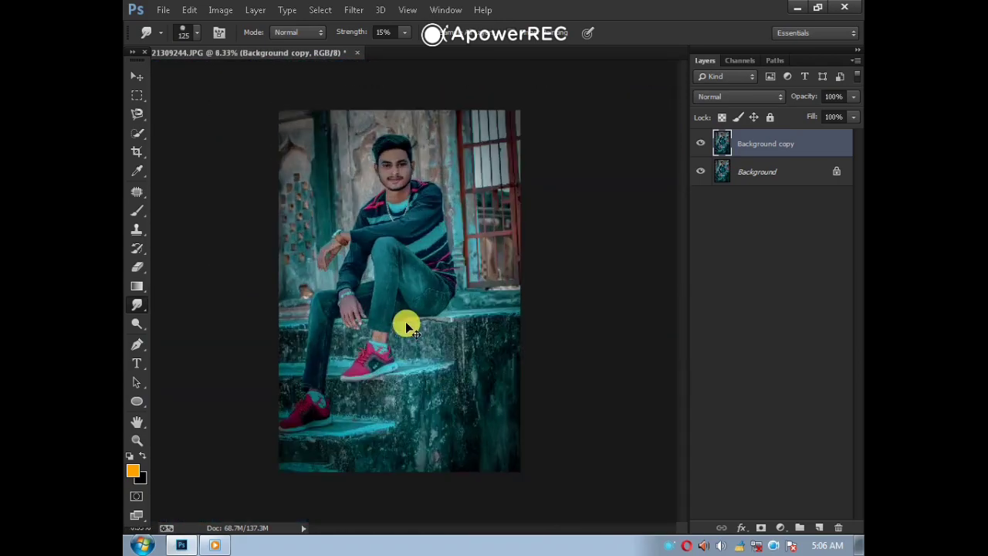
{"action": "right_click", "coordinate": [733, 174]}
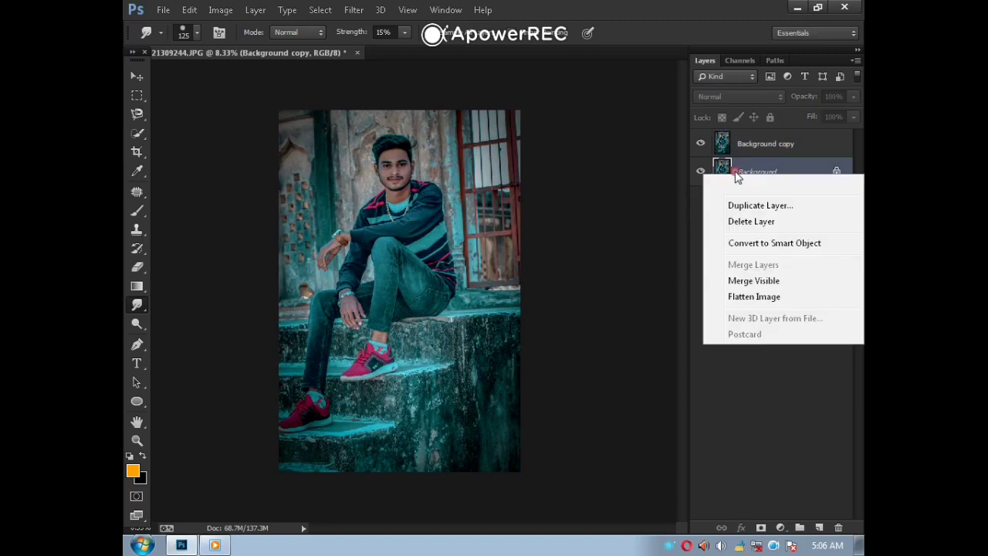
{"action": "left_click", "coordinate": [751, 281]}
{"action": "left_click_drag", "start_coordinate": [820, 527], "coordinate": [817, 525]}
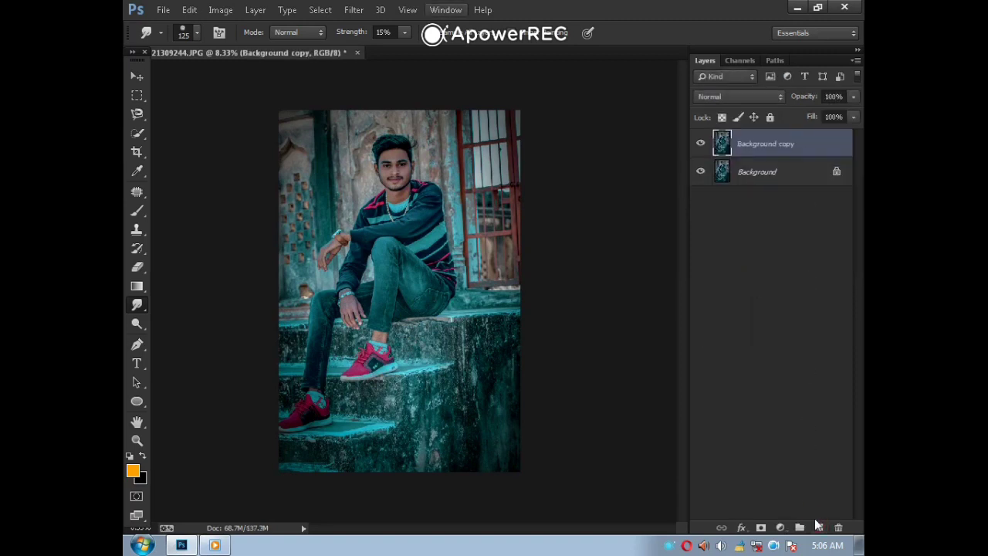
- Apply the Camera Raw Filter to the copy, setting the Oranges saturation to -13 and the Oranges luminance to +8
{"action": "left_click", "coordinate": [355, 9]}
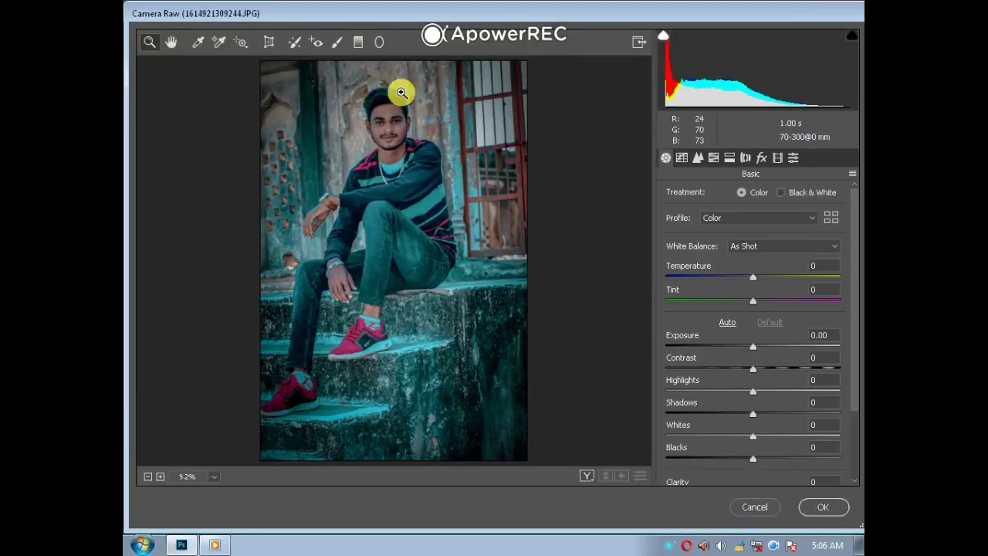
{"action": "left_click", "coordinate": [715, 157]}
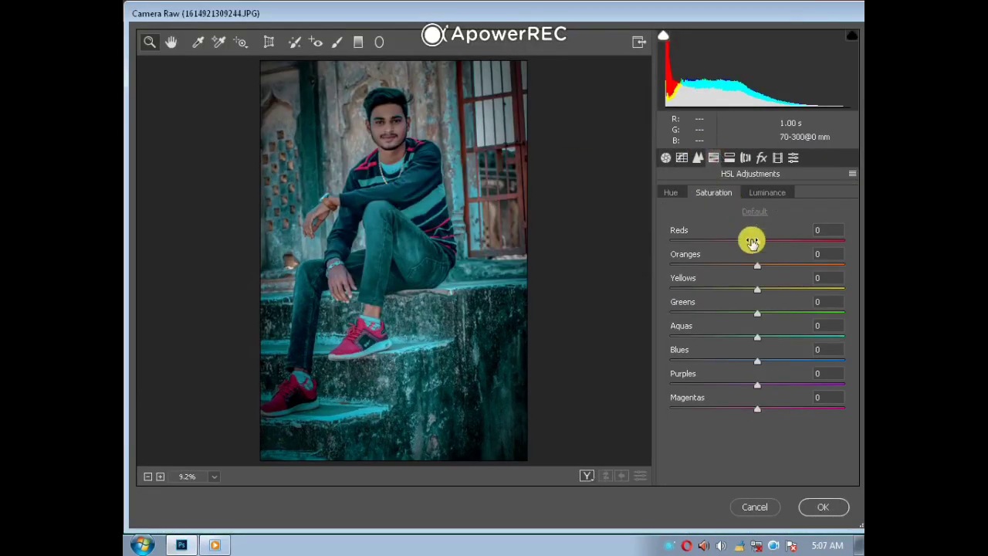
{"action": "left_click_drag", "start_coordinate": [758, 265], "coordinate": [751, 268]}
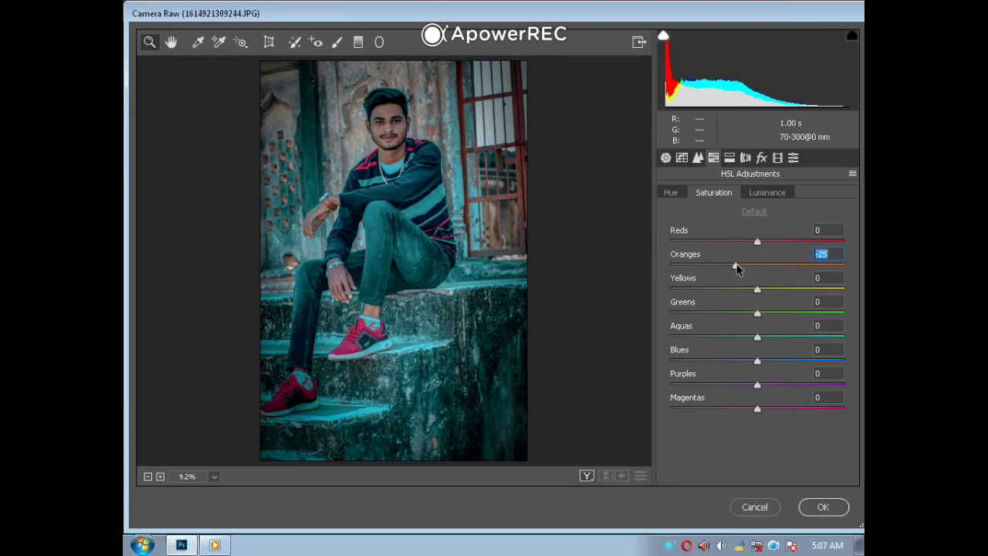
{"action": "left_click", "coordinate": [778, 192]}
{"action": "left_click_drag", "start_coordinate": [758, 266], "coordinate": [785, 268]}
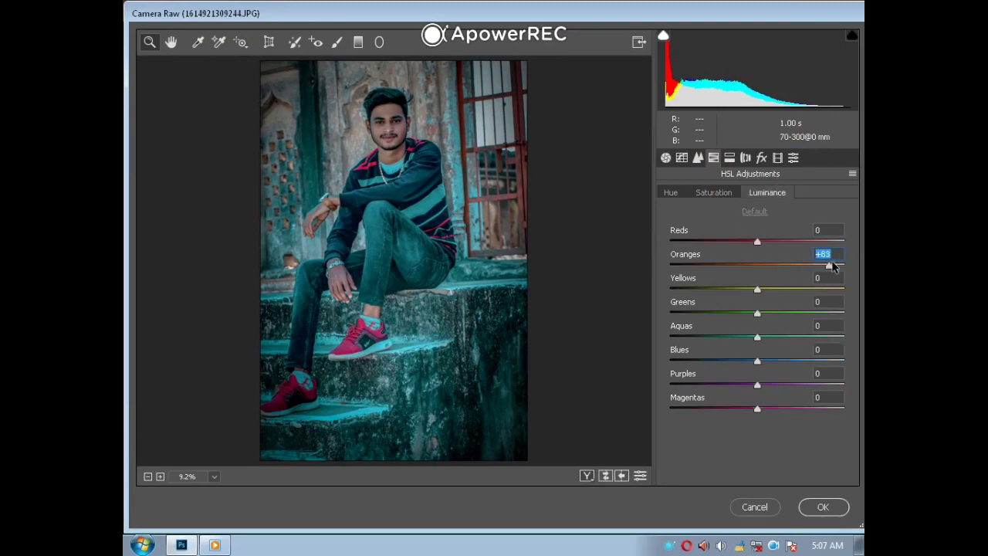
{"action": "left_click", "coordinate": [714, 192]}
{"action": "left_click", "coordinate": [739, 268]}
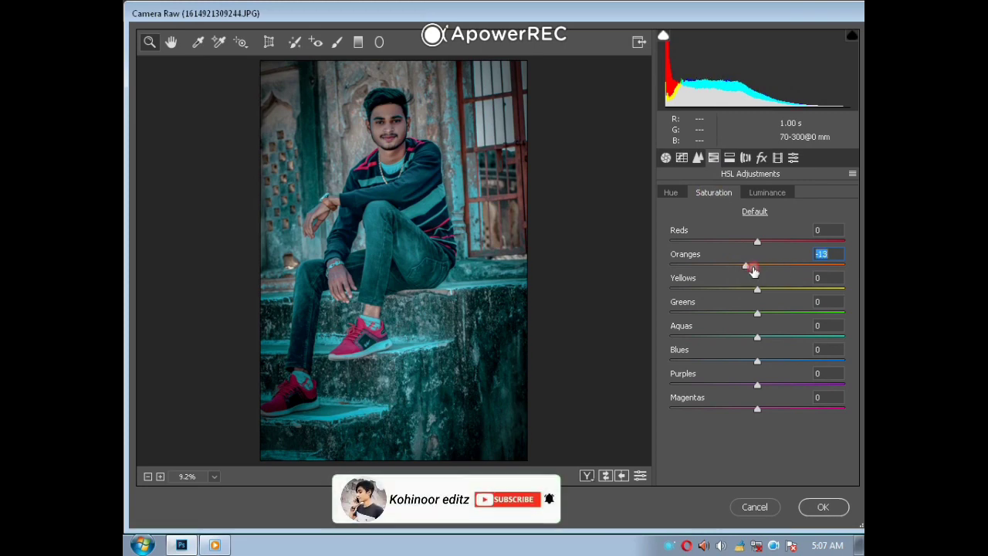
{"action": "left_click", "coordinate": [772, 192]}
{"action": "left_click_drag", "start_coordinate": [783, 261], "coordinate": [765, 265]}
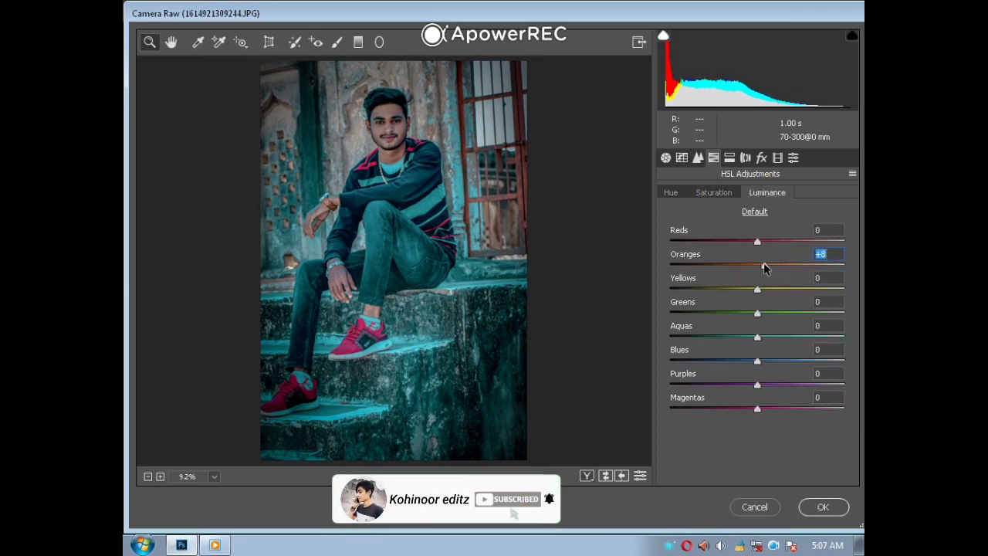
- Raise the exposure to +0.60 and refine the Oranges to saturation -19 and luminance +11
{"action": "left_click", "coordinate": [667, 158]}
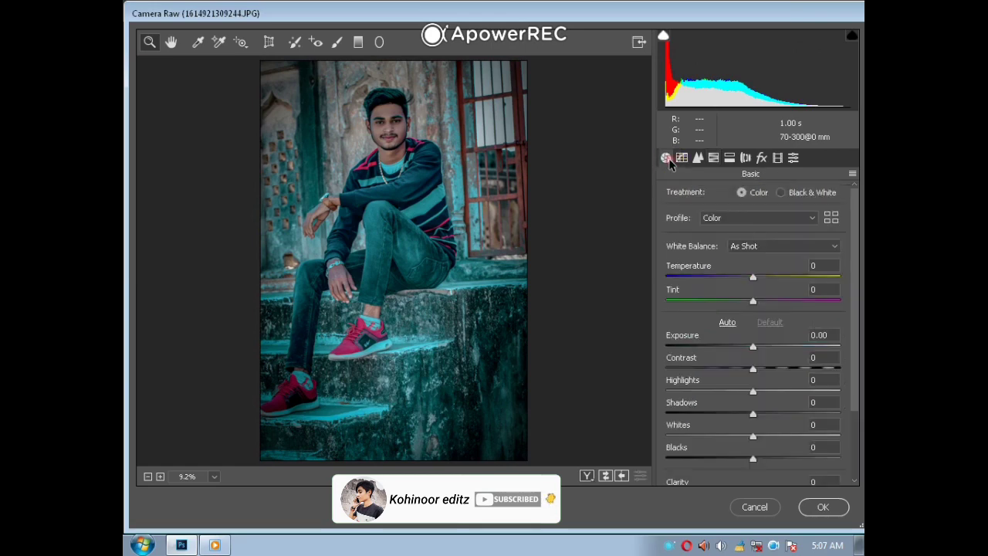
{"action": "left_click_drag", "start_coordinate": [753, 347], "coordinate": [764, 346]}
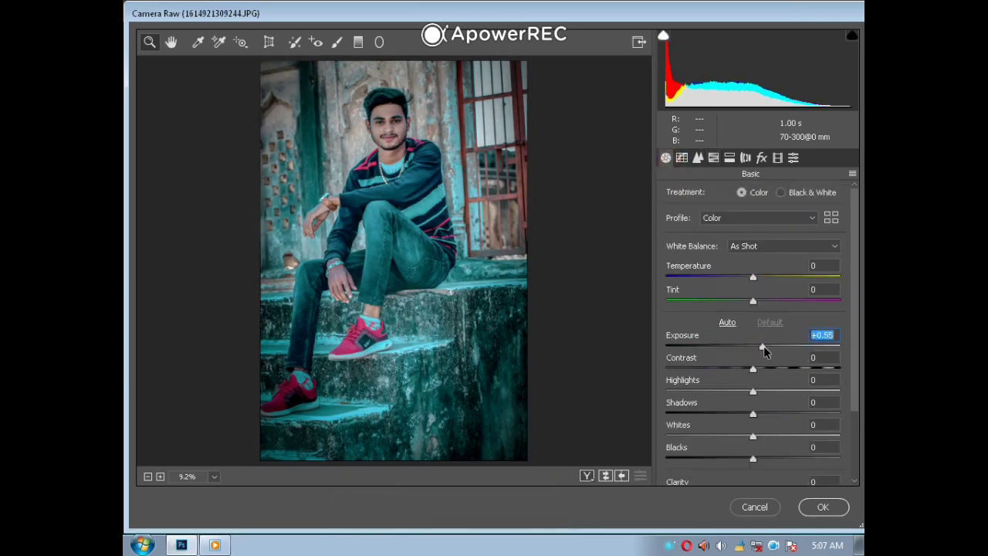
{"action": "left_click", "coordinate": [713, 157]}
{"action": "left_click_drag", "start_coordinate": [774, 265], "coordinate": [762, 268]}
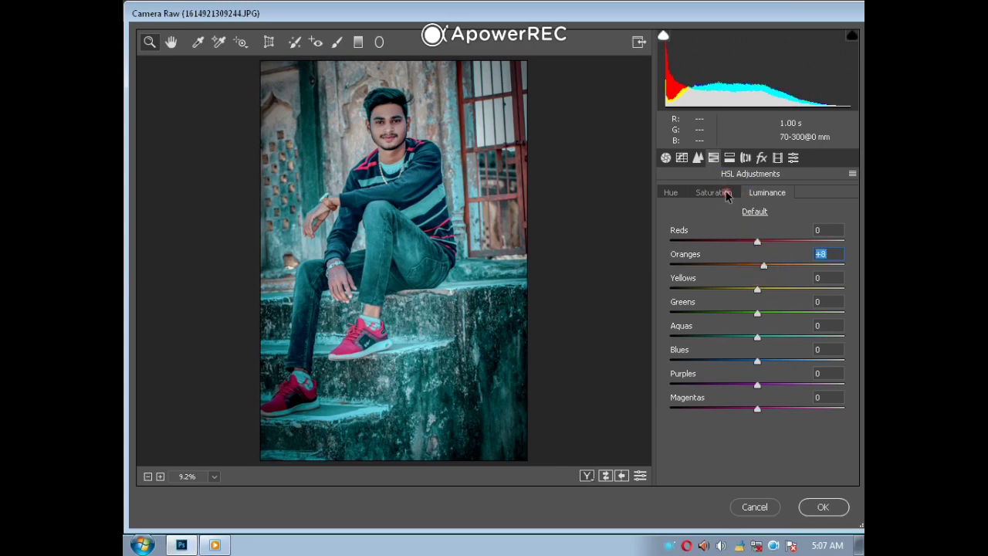
{"action": "left_click", "coordinate": [726, 195]}
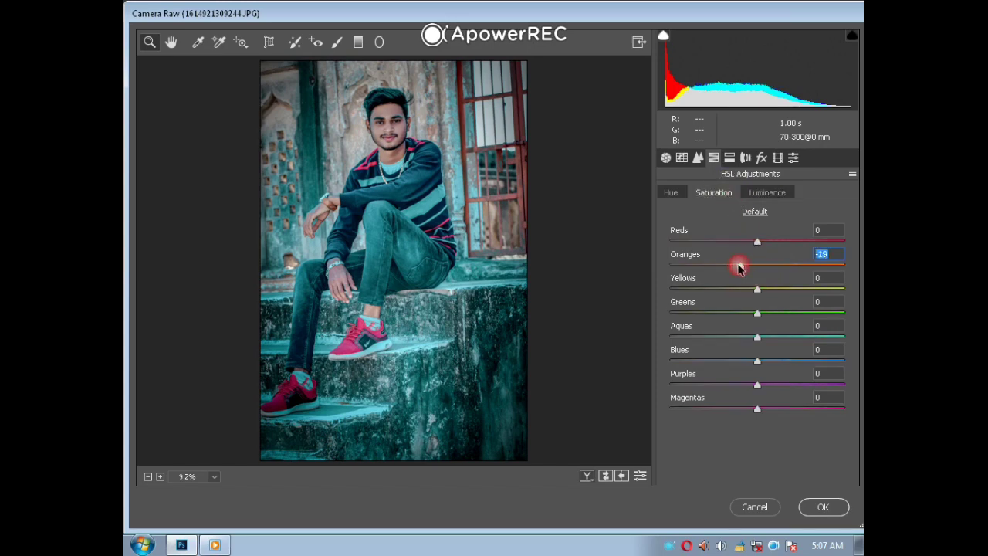
{"action": "left_click", "coordinate": [767, 192]}
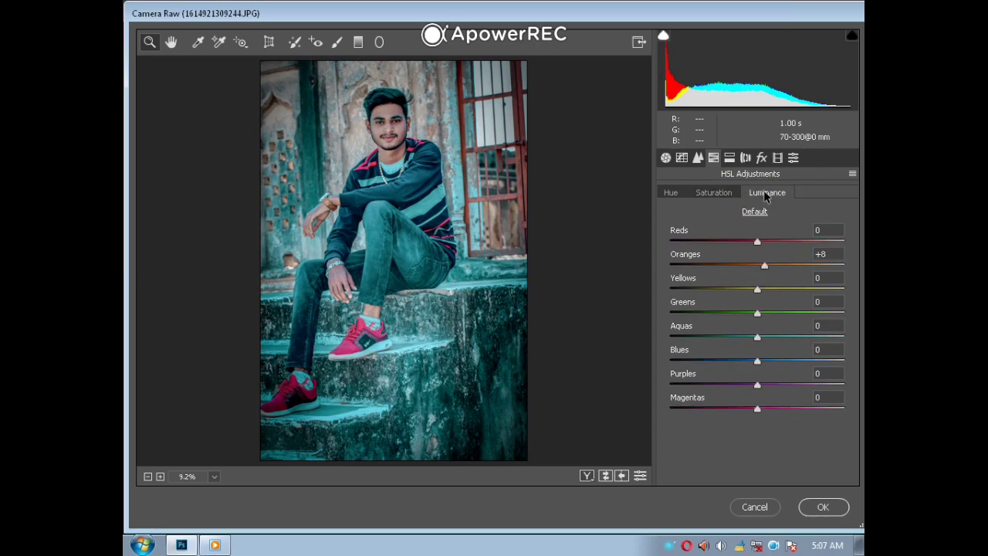
{"action": "left_click_drag", "start_coordinate": [763, 267], "coordinate": [767, 267]}
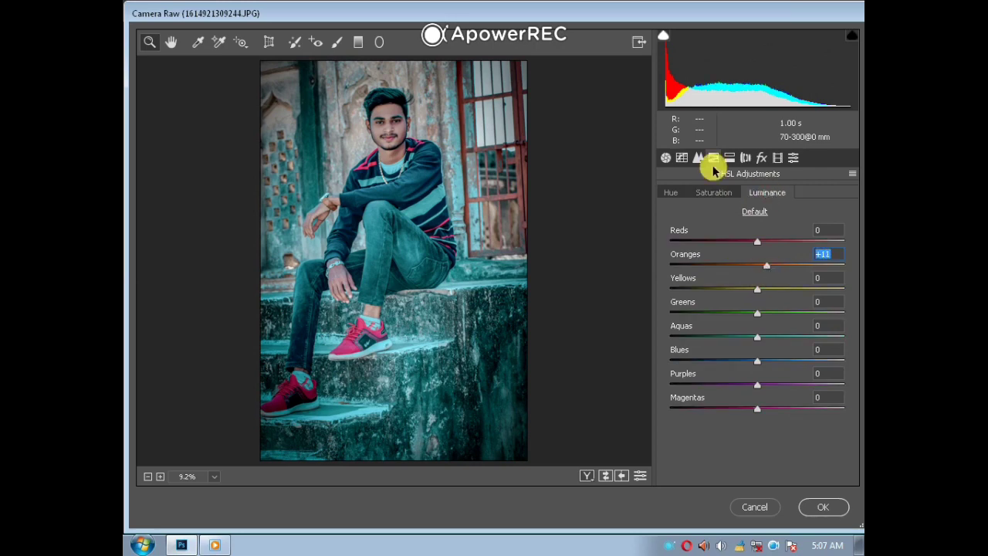
- Shape the parametric tone curve with Highlights -14, Lights -6, Darks -10 and Shadows +15
{"action": "left_click", "coordinate": [676, 158]}
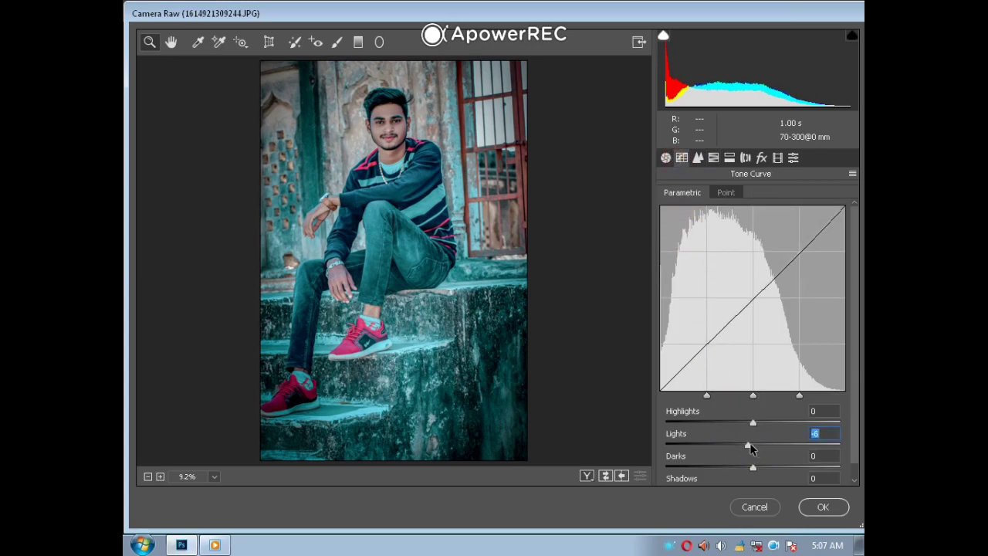
{"action": "mouse_move", "coordinate": [753, 468]}
{"action": "left_mouse_down"}
{"action": "mouse_move", "coordinate": [799, 467]}
{"action": "mouse_move", "coordinate": [719, 466]}
{"action": "mouse_move", "coordinate": [742, 471]}
{"action": "left_mouse_up"}
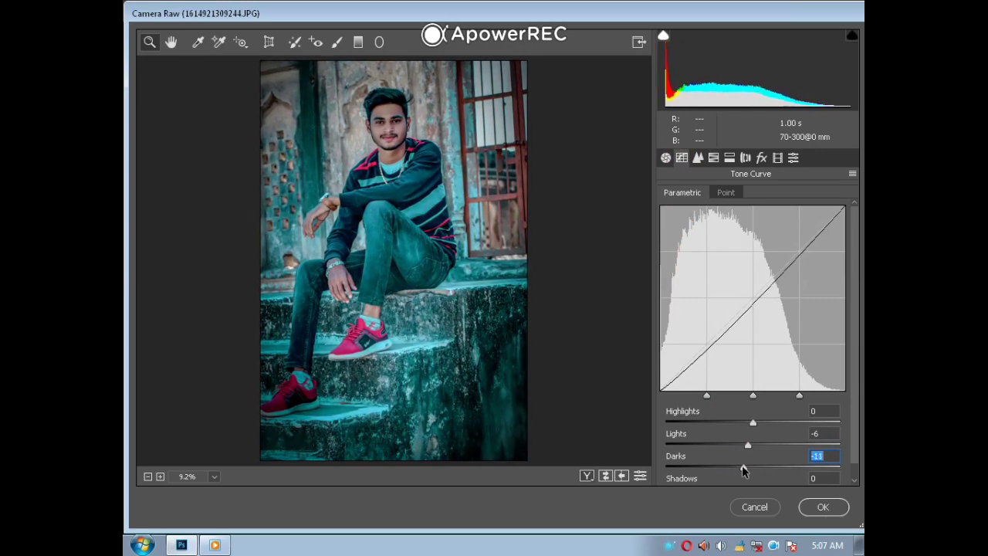
{"action": "left_click_drag", "start_coordinate": [754, 423], "coordinate": [694, 418]}
{"action": "double_click", "coordinate": [694, 421]}
{"action": "scroll", "coordinate": [744, 429], "scroll_direction": "down", "scroll_amount": 1}
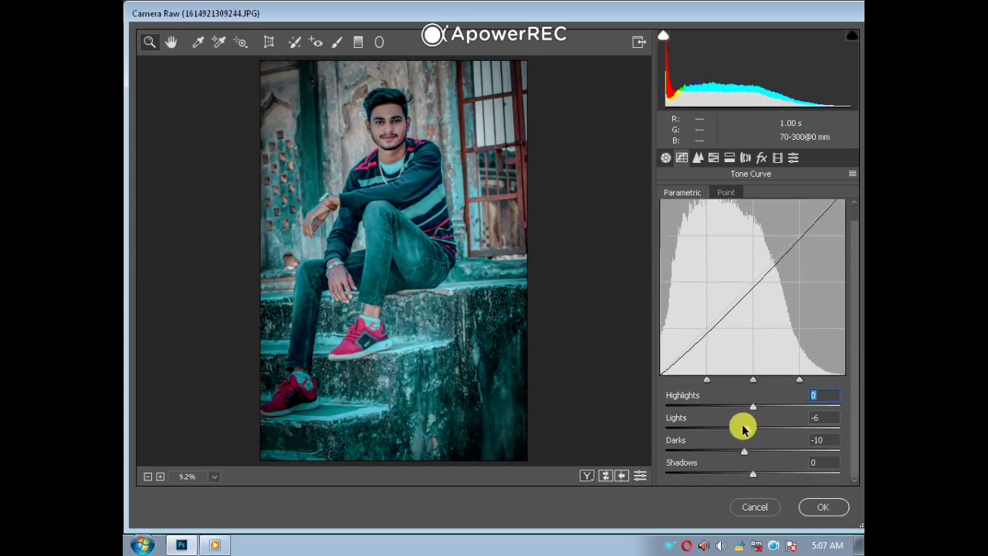
{"action": "mouse_move", "coordinate": [727, 410]}
{"action": "left_mouse_down"}
{"action": "mouse_move", "coordinate": [715, 409]}
{"action": "mouse_move", "coordinate": [741, 410]}
{"action": "left_mouse_up"}
{"action": "left_click_drag", "start_coordinate": [753, 472], "coordinate": [765, 474]}
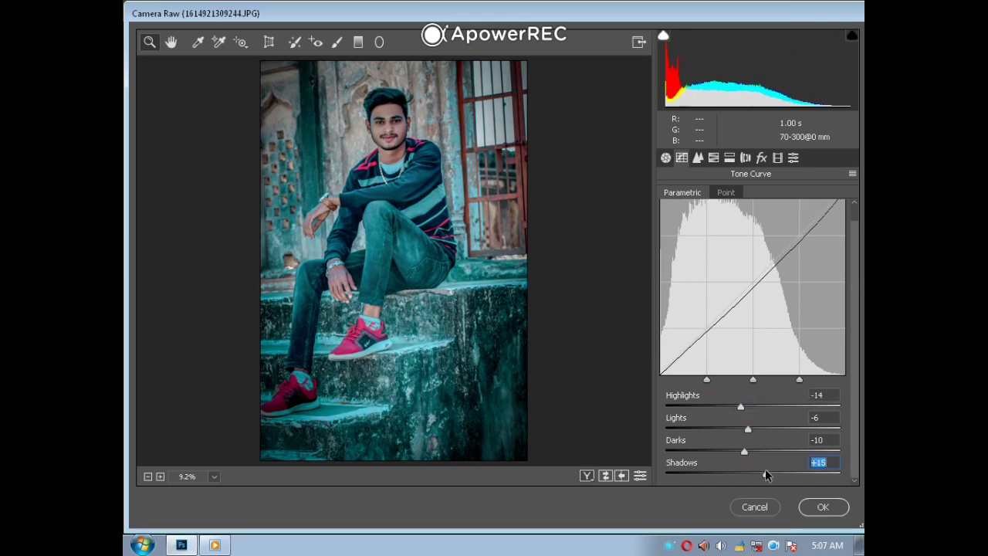
- Set the Clarity of the portrait to +23 in the basic adjustments
{"action": "left_click", "coordinate": [665, 157]}
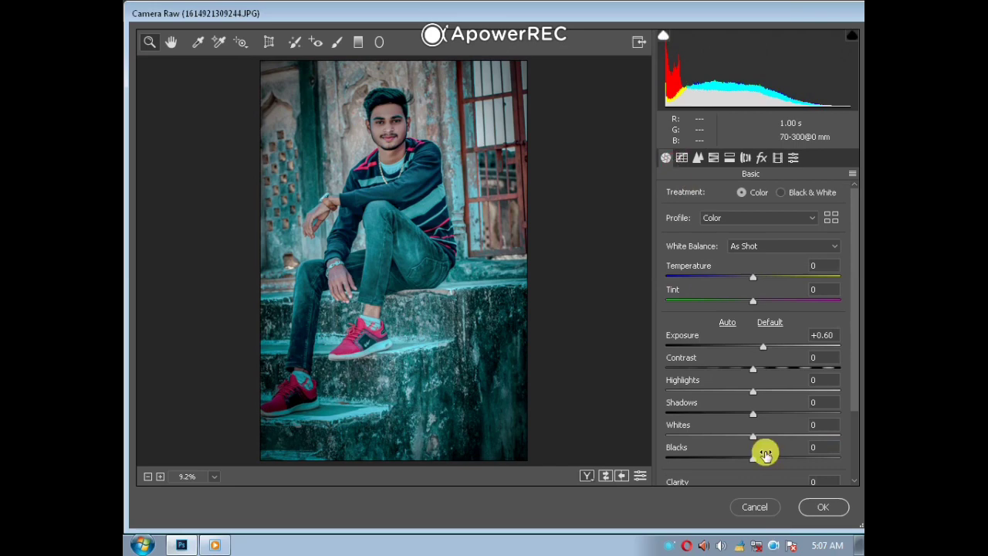
{"action": "scroll", "coordinate": [763, 444], "scroll_direction": "down", "scroll_amount": 3}
{"action": "left_click_drag", "start_coordinate": [751, 403], "coordinate": [774, 402]}
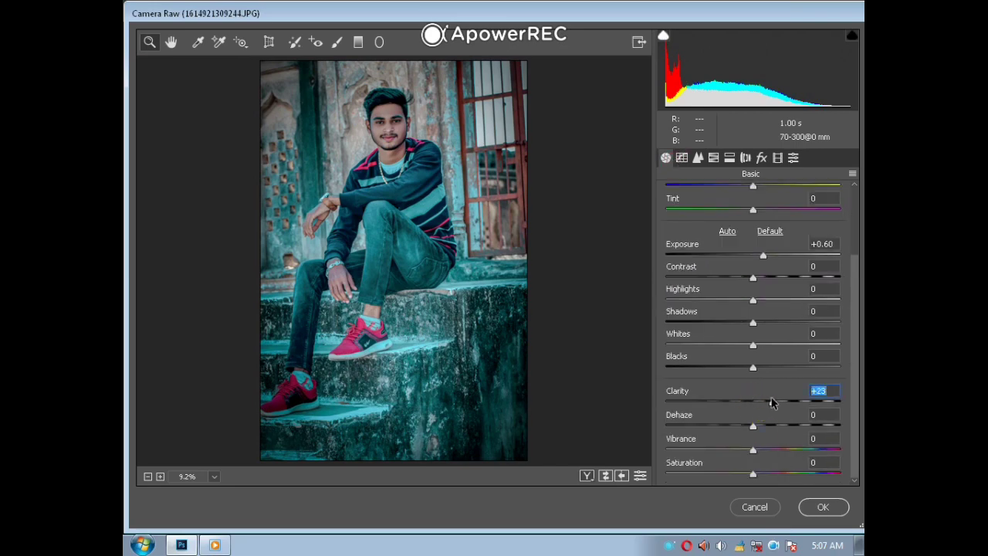
- Slightly lower the post-crop vignetting amount and apply the Camera Raw adjustments to the layer
{"action": "left_click", "coordinate": [730, 158]}
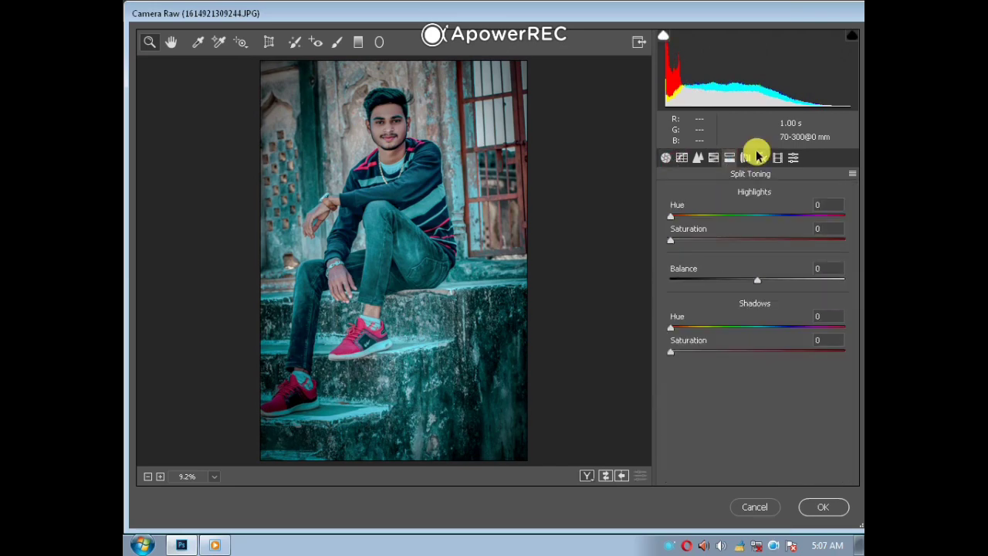
{"action": "left_click", "coordinate": [759, 158]}
{"action": "left_click", "coordinate": [758, 347]}
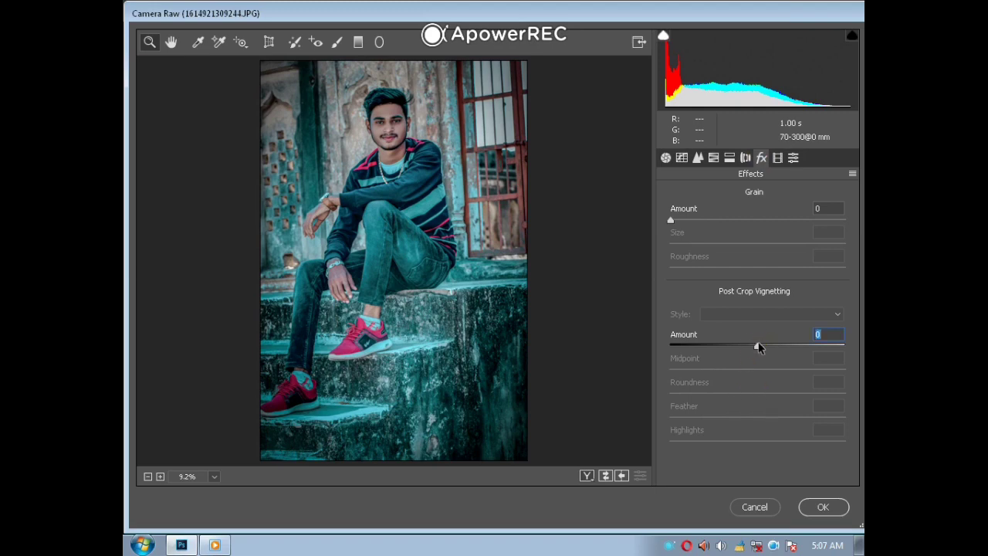
{"action": "left_click_drag", "start_coordinate": [759, 347], "coordinate": [755, 348]}
{"action": "left_click", "coordinate": [817, 506]}
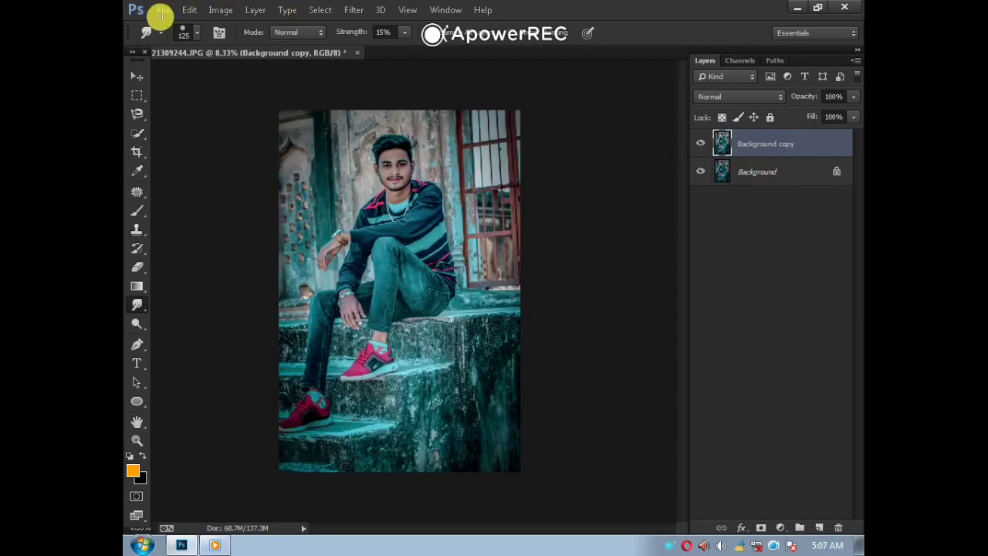
- Place the "vip logo" image from a subfolder of lala\music as a linked file in the portrait
{"action": "left_click", "coordinate": [161, 11]}
{"action": "left_click", "coordinate": [214, 271]}
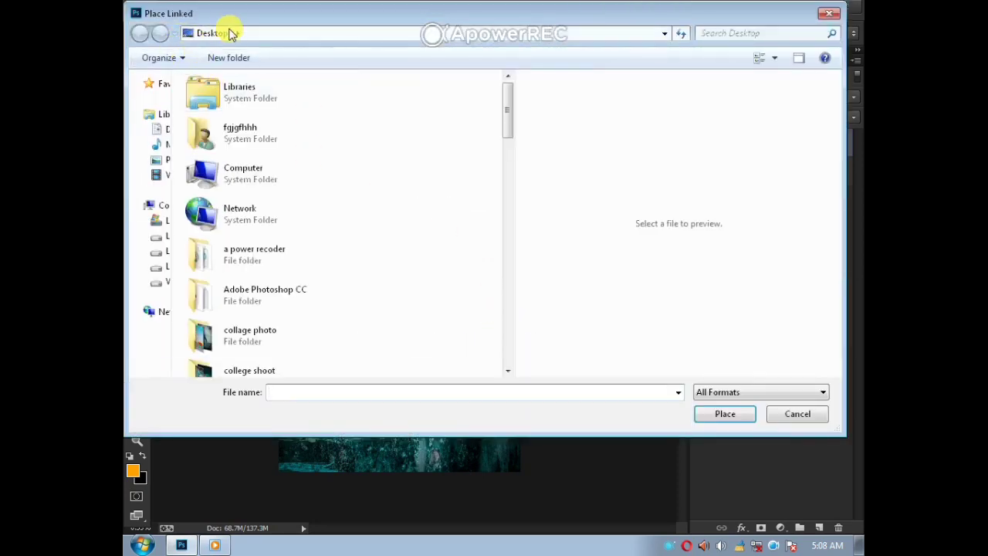
{"action": "left_click", "coordinate": [239, 34]}
{"action": "left_click", "coordinate": [263, 169]}
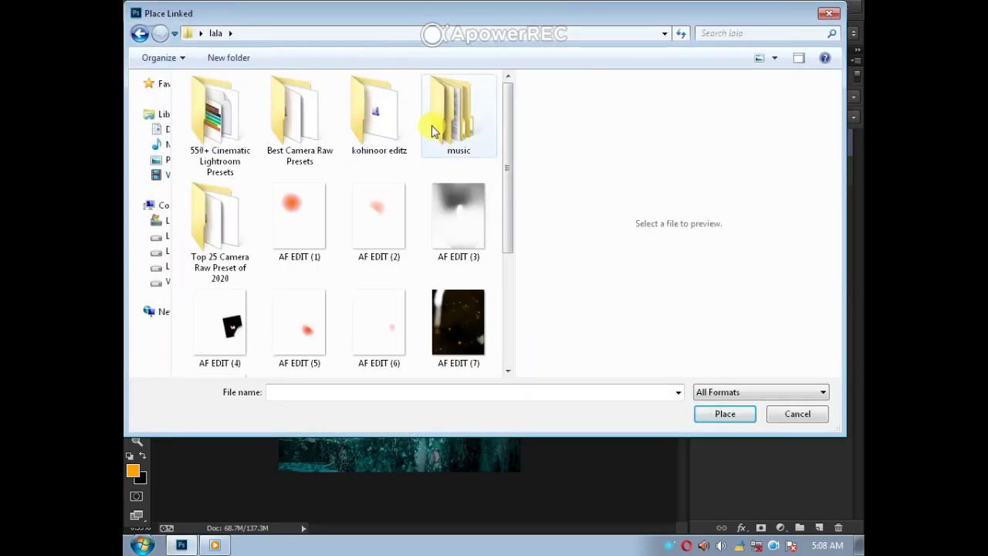
{"action": "double_click", "coordinate": [433, 126]}
{"action": "double_click", "coordinate": [409, 101]}
{"action": "left_click", "coordinate": [390, 304]}
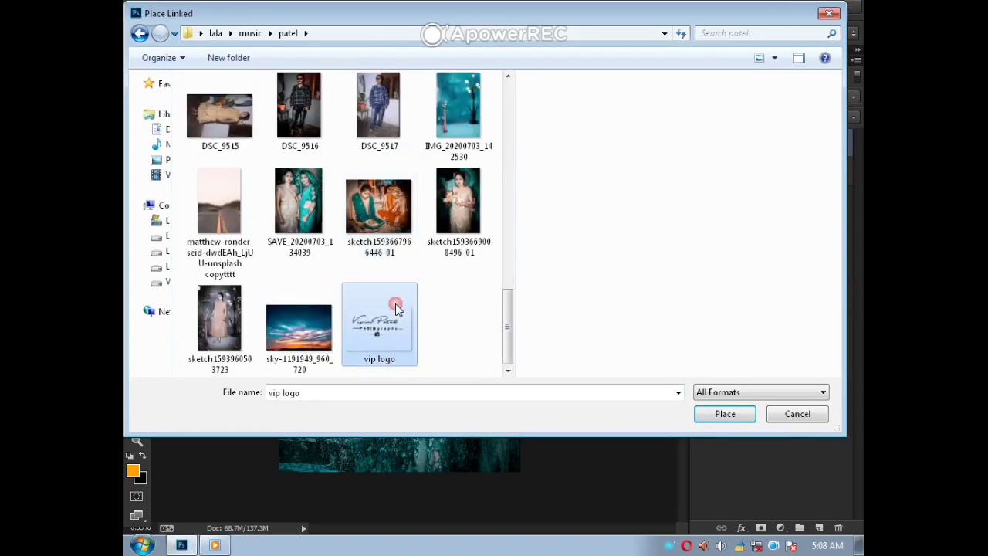
{"action": "left_click", "coordinate": [715, 421]}
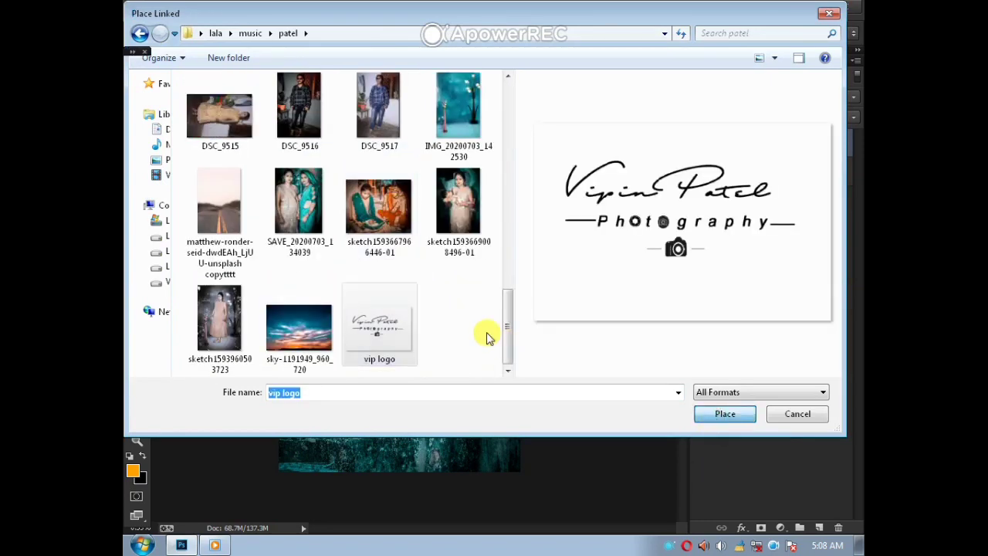
{"action": "left_click", "coordinate": [703, 414]}
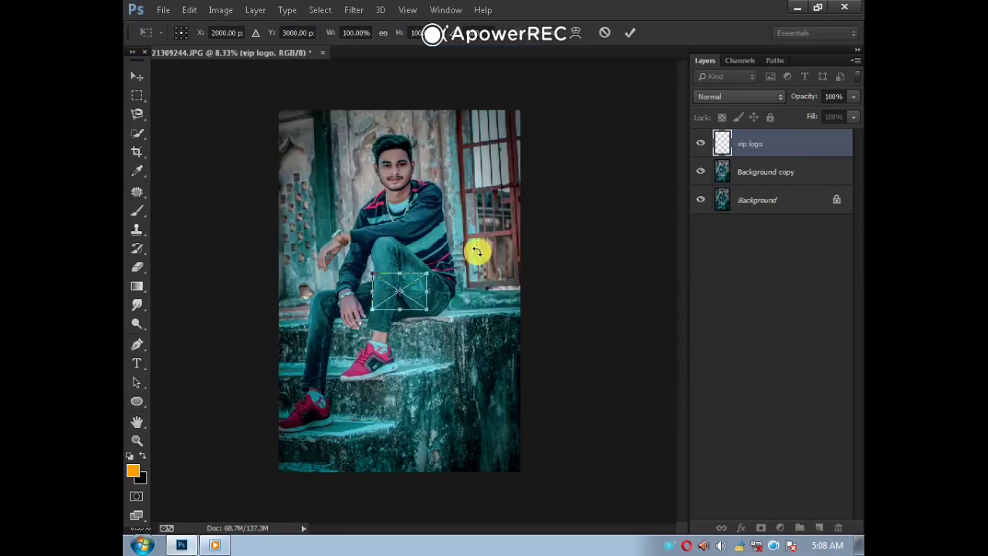
- Shrink the placed logo to about 64% width, position it over the white upper part of the barred window and commit the transform
{"action": "left_click_drag", "start_coordinate": [427, 310], "coordinate": [498, 176]}
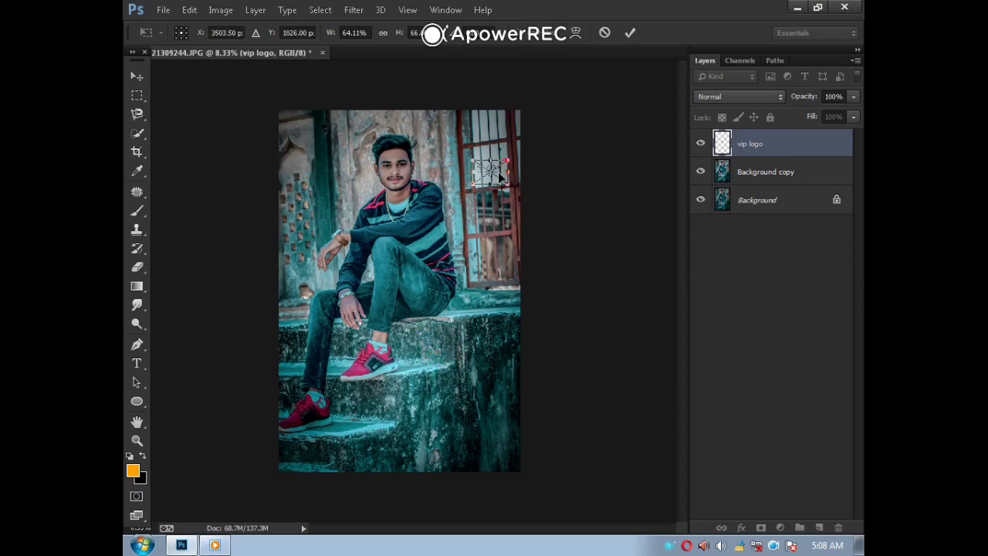
{"action": "left_click", "coordinate": [137, 76]}
{"action": "left_click", "coordinate": [440, 215]}
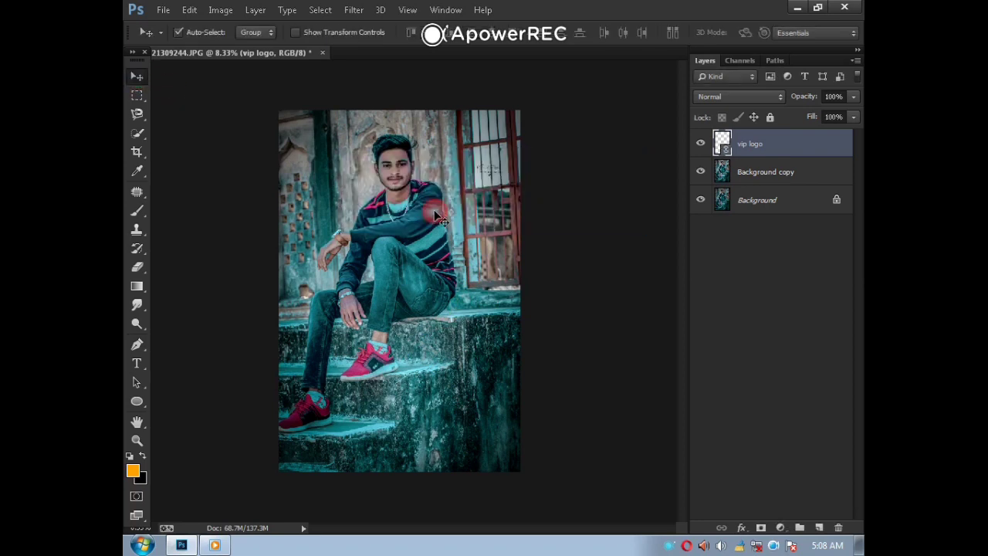
- Flatten the logo and the portrait layers into a single Background layer
{"action": "left_click", "coordinate": [760, 200]}
{"action": "right_click", "coordinate": [761, 201]}
{"action": "left_click", "coordinate": [755, 309]}
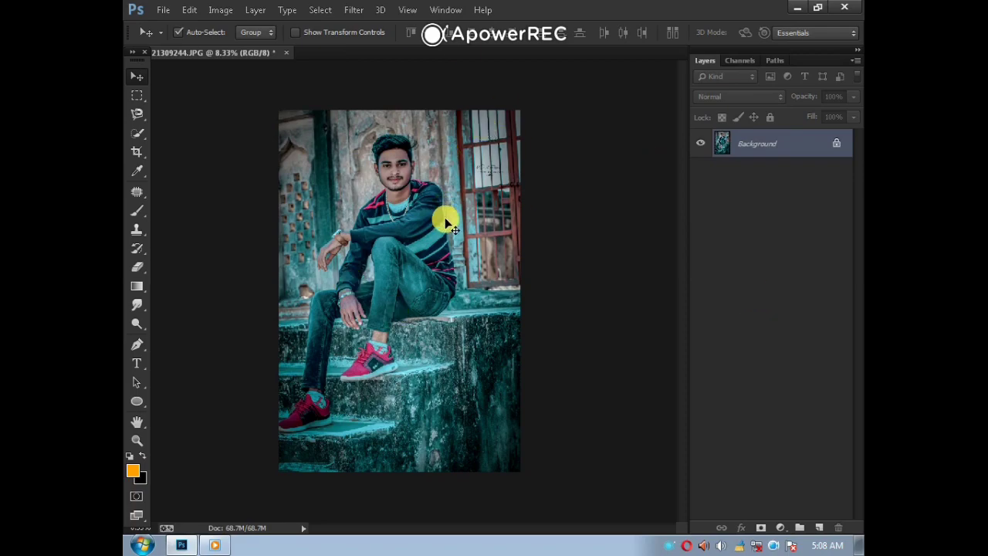
- Examine the flattened portrait as a whole and close up around the face and upper body
{"action": "scroll", "coordinate": [445, 224], "scroll_direction": "up", "scroll_amount": 5}
{"action": "scroll", "coordinate": [446, 223], "scroll_direction": "down", "scroll_amount": 3}
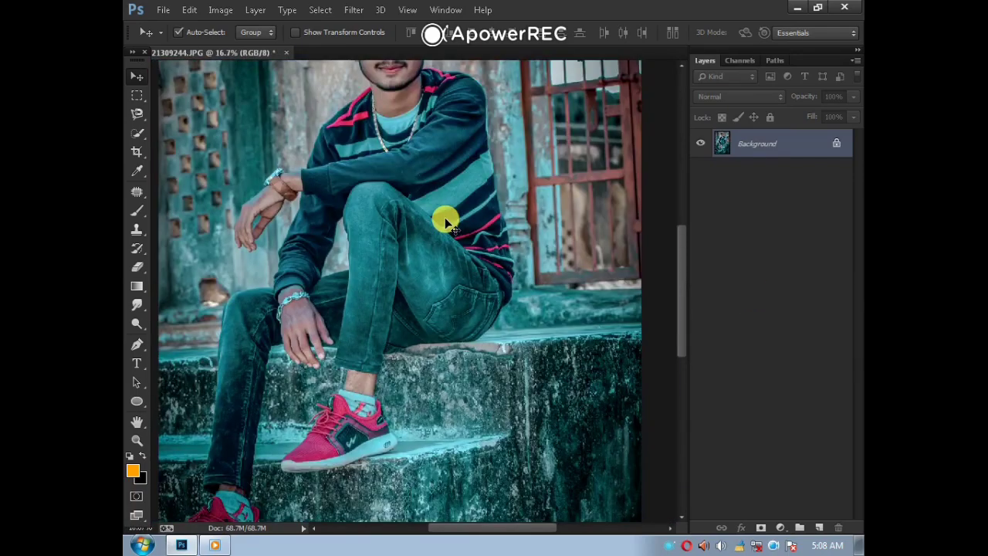
{"action": "scroll", "coordinate": [445, 223], "scroll_direction": "down", "scroll_amount": 2}
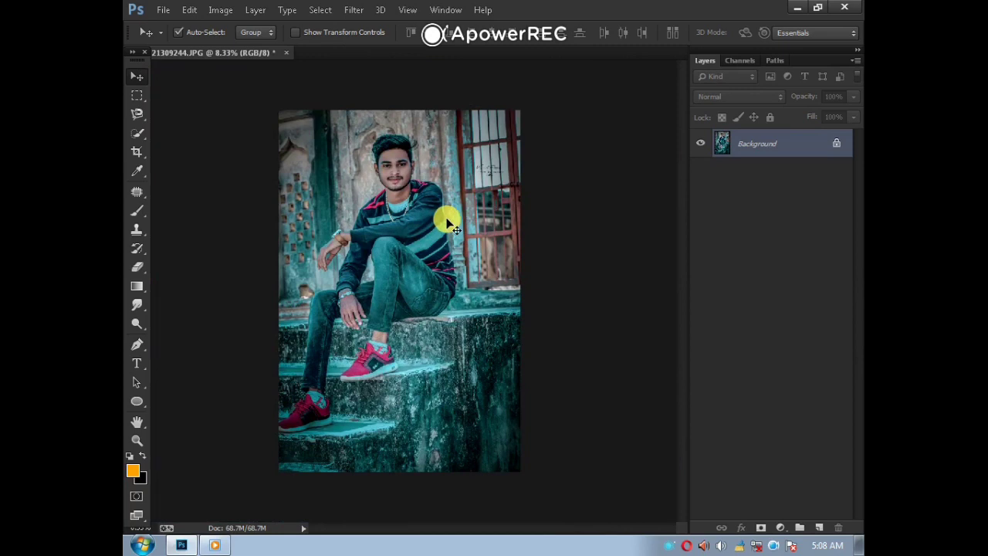
{"action": "left_click", "coordinate": [137, 441]}
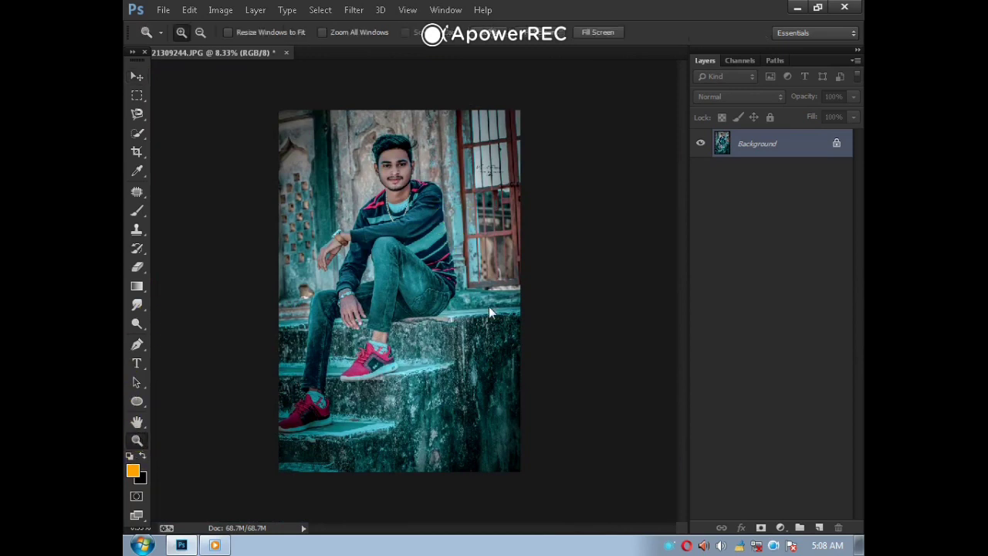
{"action": "right_click", "coordinate": [500, 315]}
{"action": "left_click", "coordinate": [508, 325]}
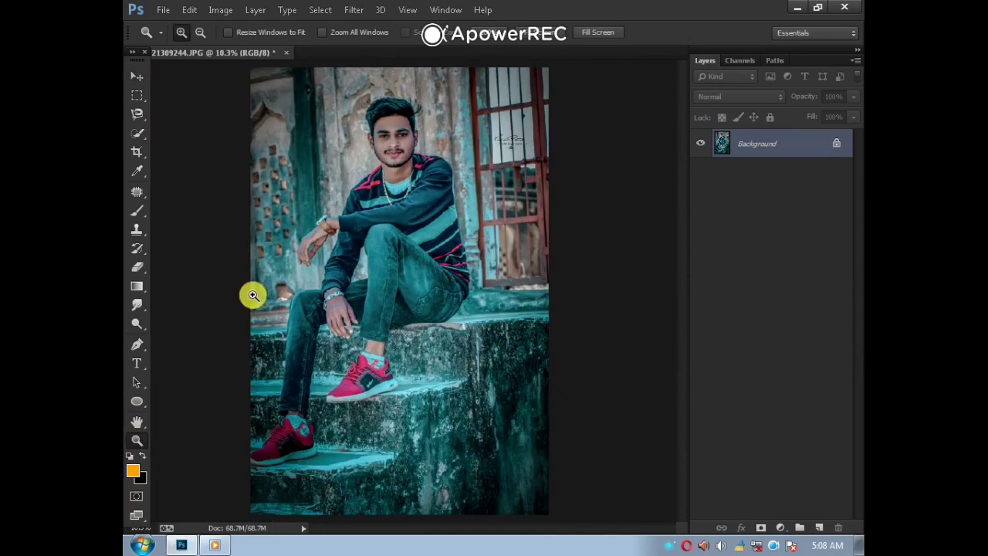
{"action": "left_click", "coordinate": [392, 121]}
{"action": "left_click", "coordinate": [392, 118]}
{"action": "left_click", "coordinate": [395, 115]}
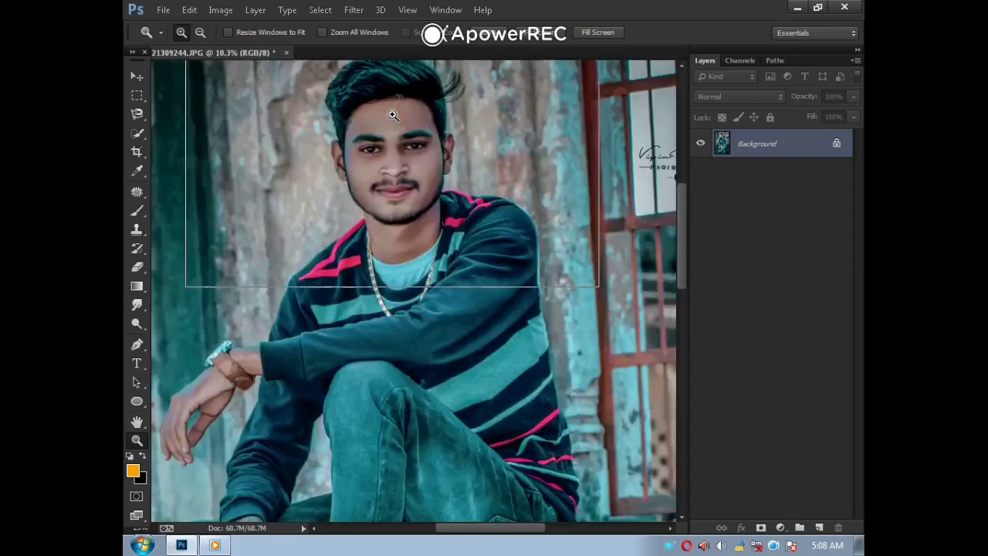
{"action": "left_click", "coordinate": [397, 108]}
{"action": "right_click", "coordinate": [393, 103]}
{"action": "left_click", "coordinate": [446, 121]}
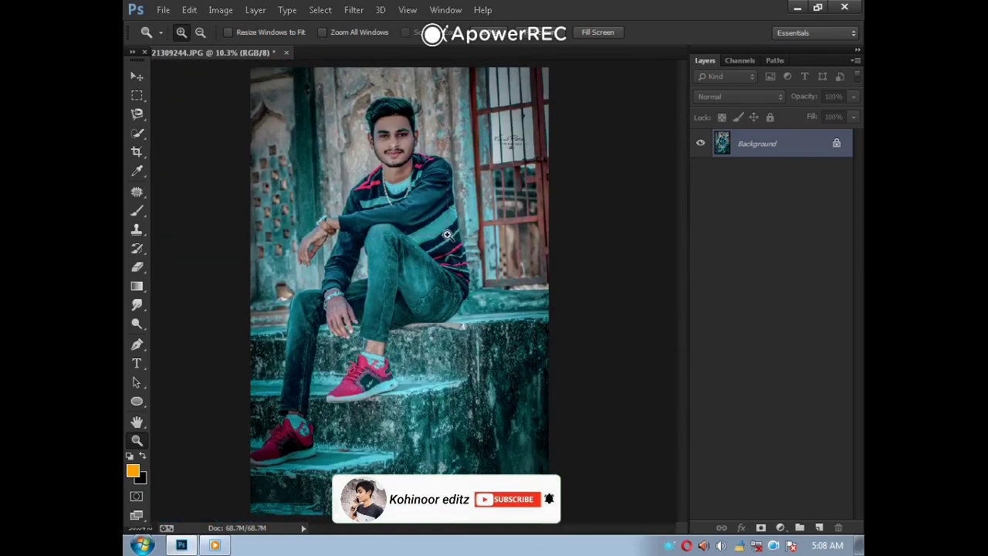
{"action": "left_click_drag", "start_coordinate": [475, 262], "coordinate": [497, 289]}
{"action": "right_click", "coordinate": [496, 289]}
{"action": "left_click", "coordinate": [519, 297]}
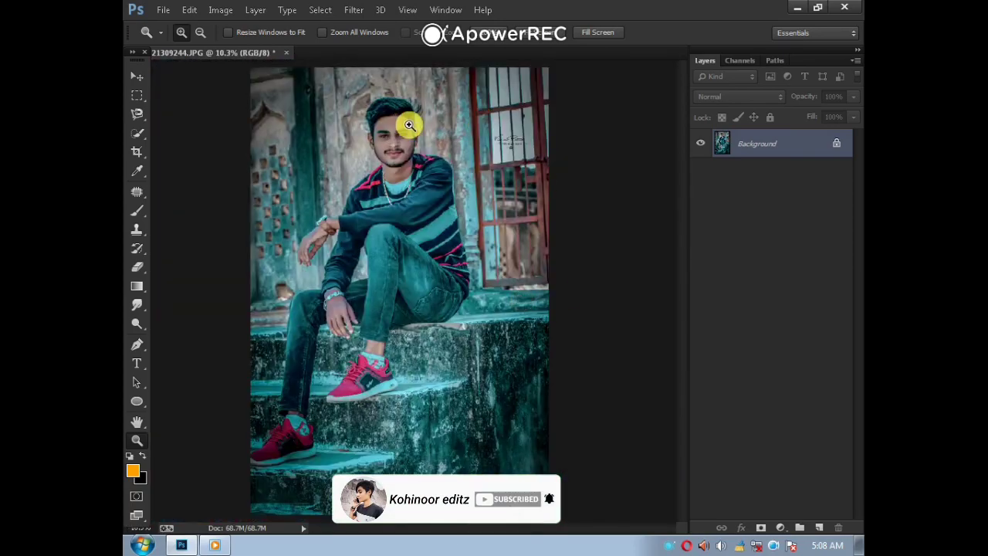